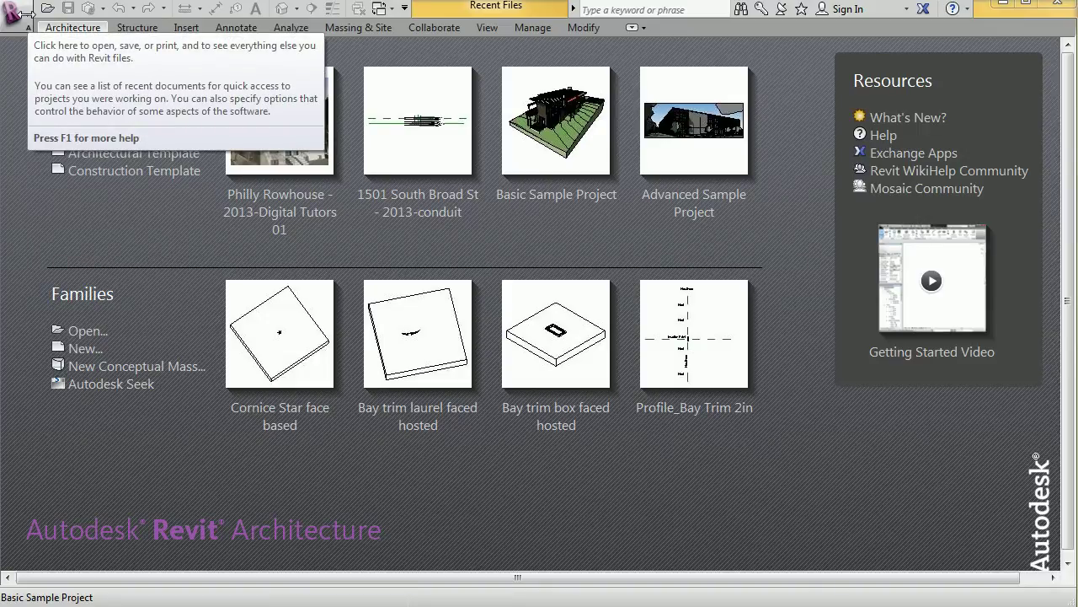
# Look through the application menu's recent documents, then close it to return to Recent Files.
pyautogui.click(17, 13)
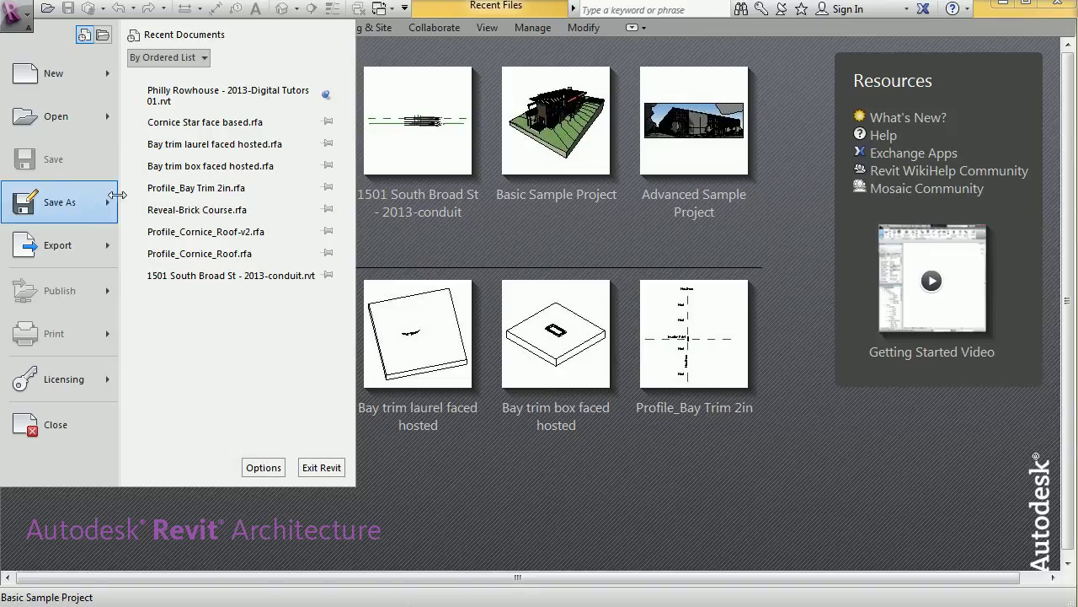
pyautogui.moveTo(112, 243)
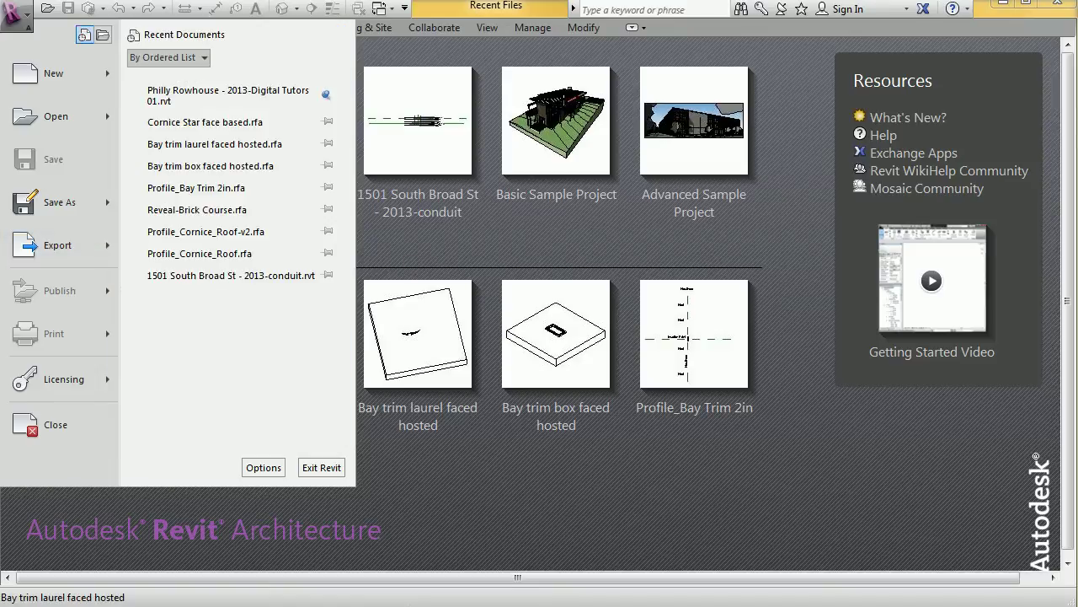
pyautogui.click(615, 552)
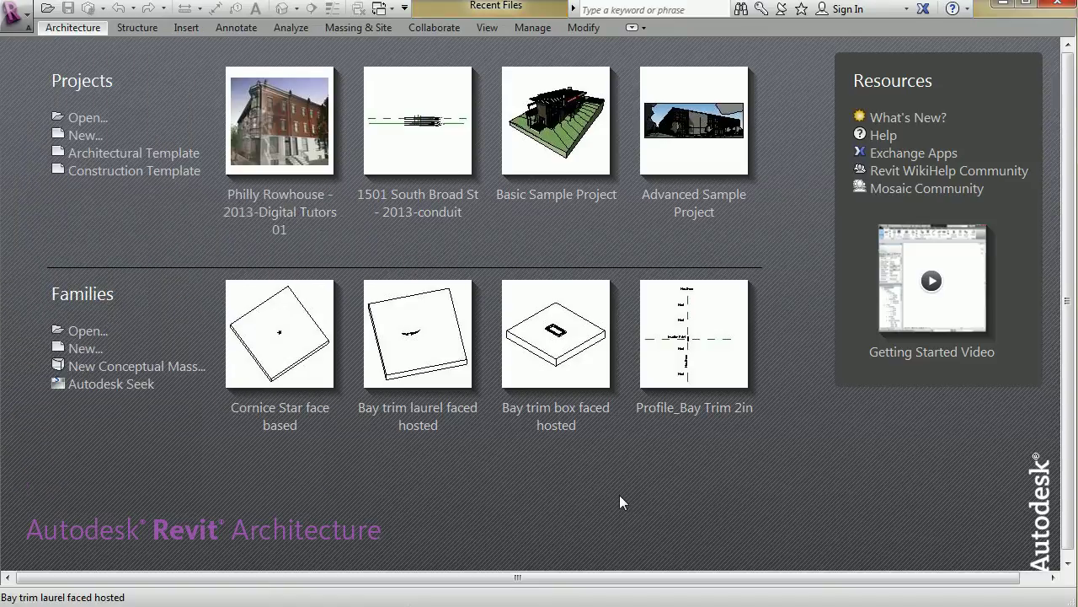
pyautogui.click(284, 137)
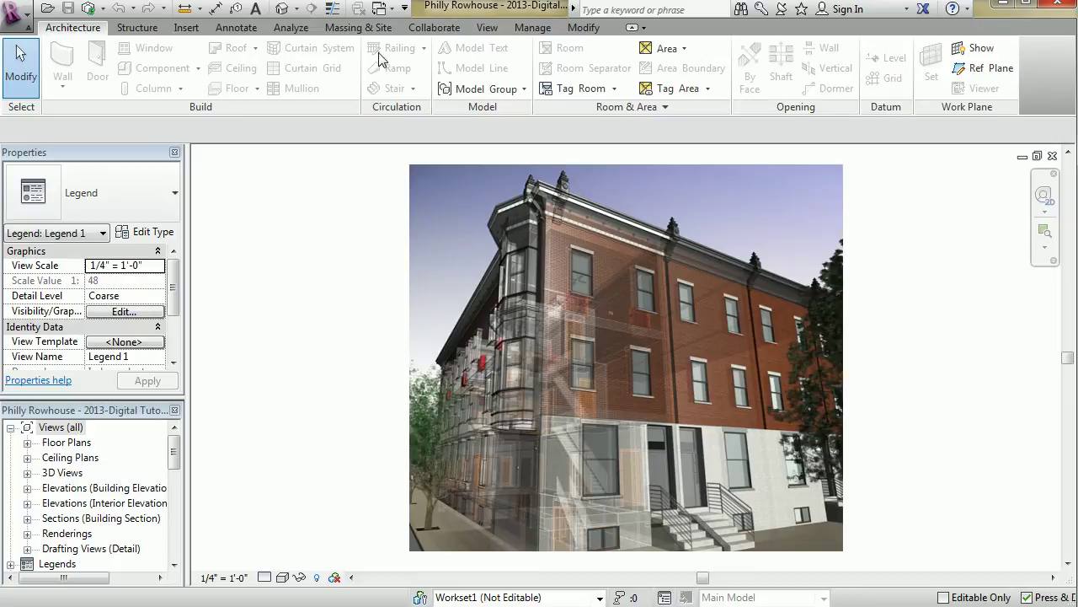
pyautogui.click(126, 29)
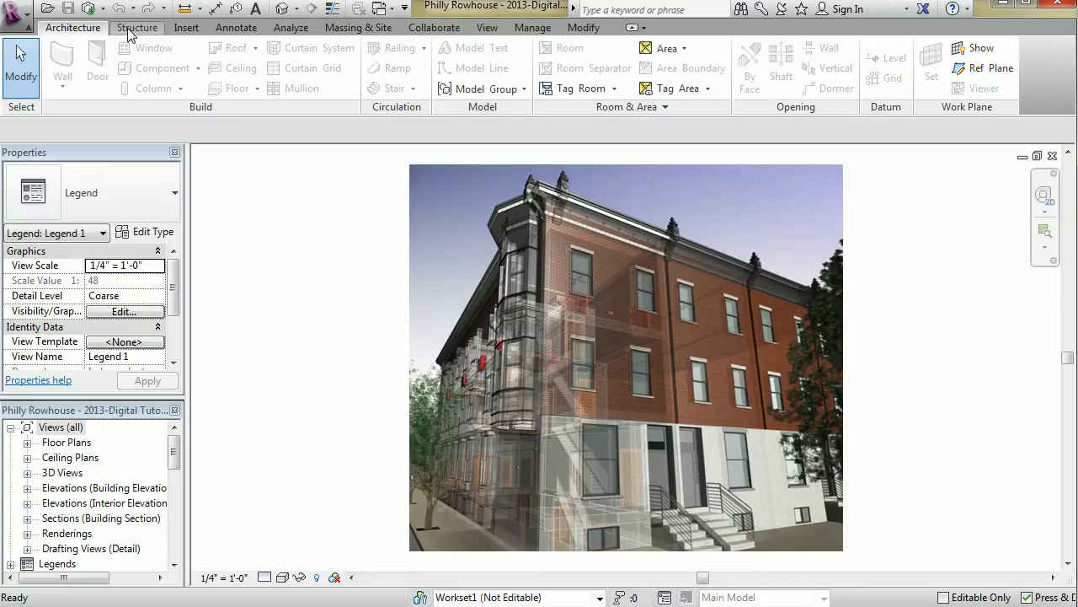
pyautogui.click(187, 29)
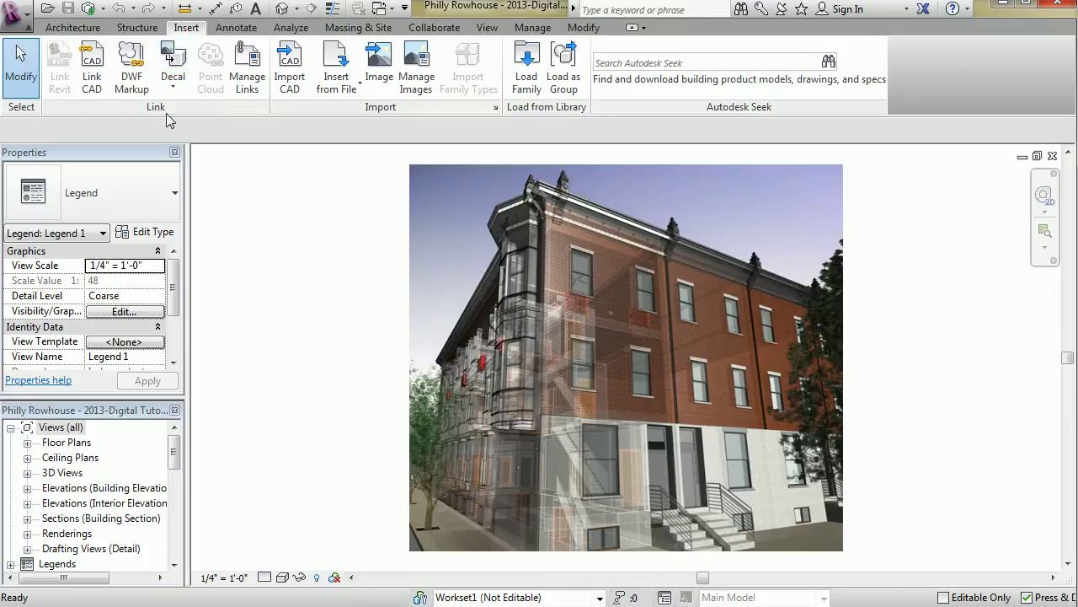
pyautogui.click(56, 31)
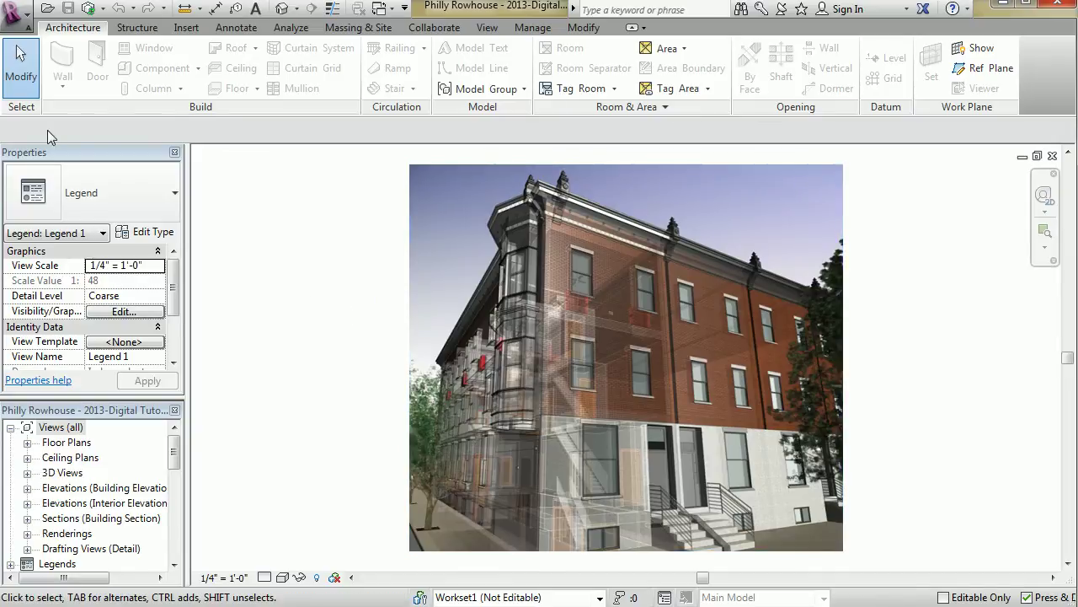
pyautogui.moveTo(22, 107); pyautogui.dragTo(543, 115)
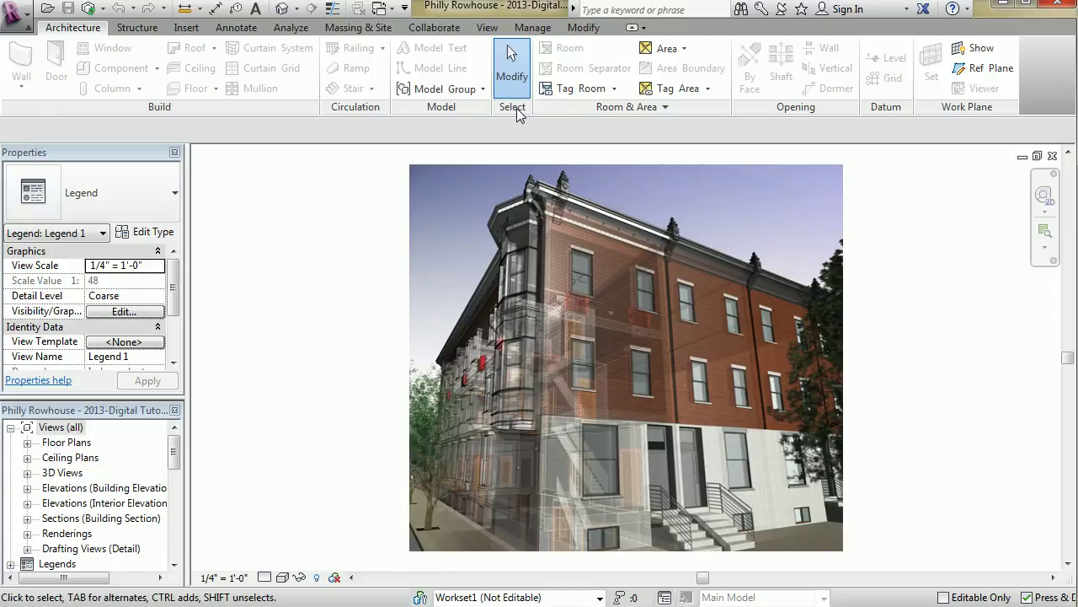
pyautogui.moveTo(516, 108); pyautogui.dragTo(19, 94)
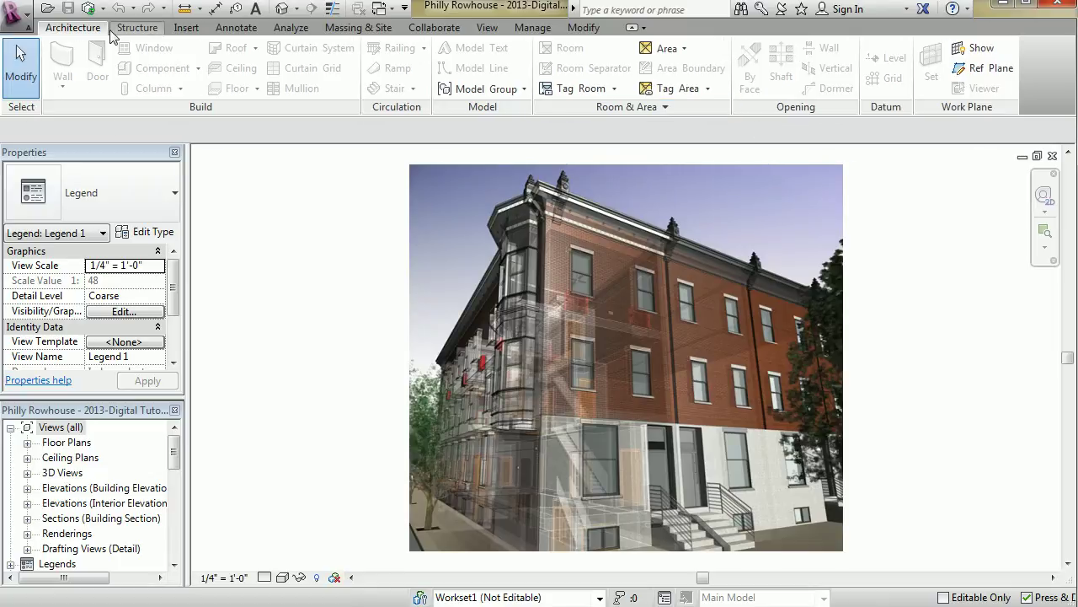
# Open the 0 Exist-Basement Floor Level plan and browse the Wall tool's list of wall types.
pyautogui.click(27, 443)
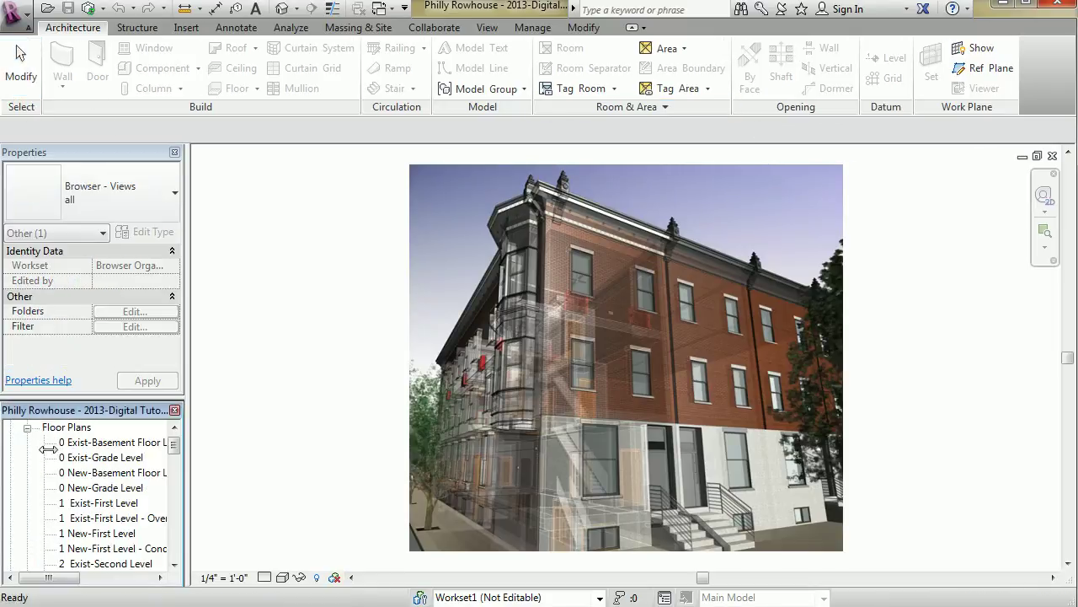
pyautogui.doubleClick(91, 447)
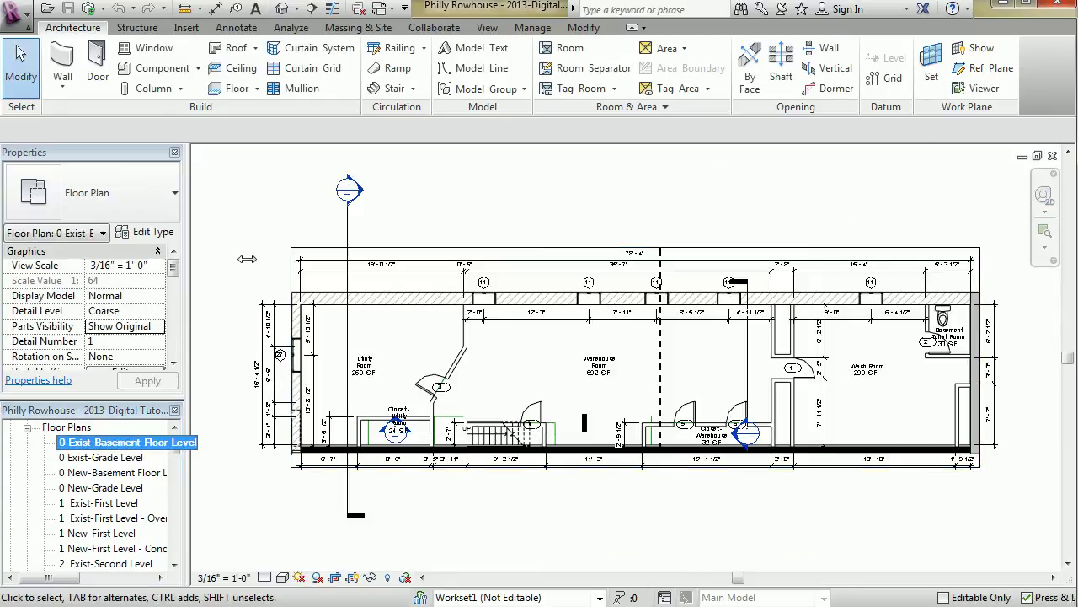
pyautogui.click(62, 85)
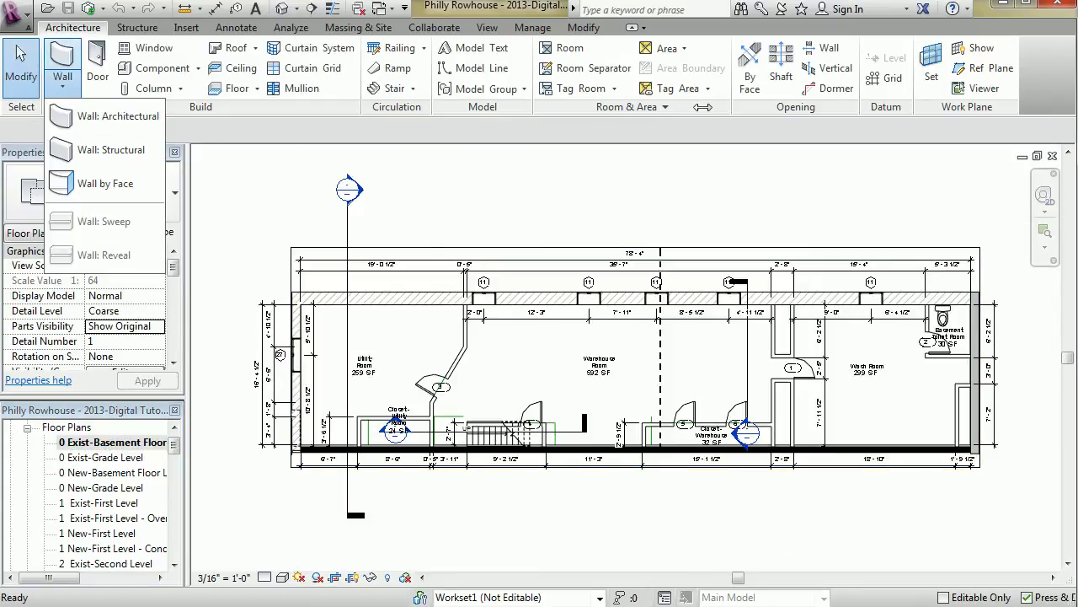
pyautogui.click(661, 107)
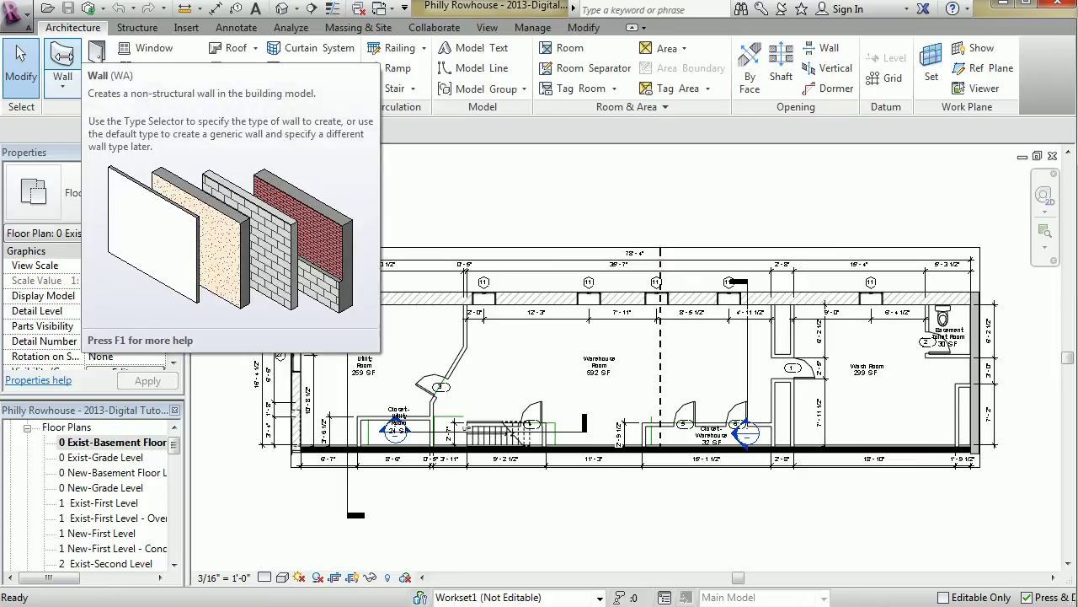
pyautogui.click(63, 85)
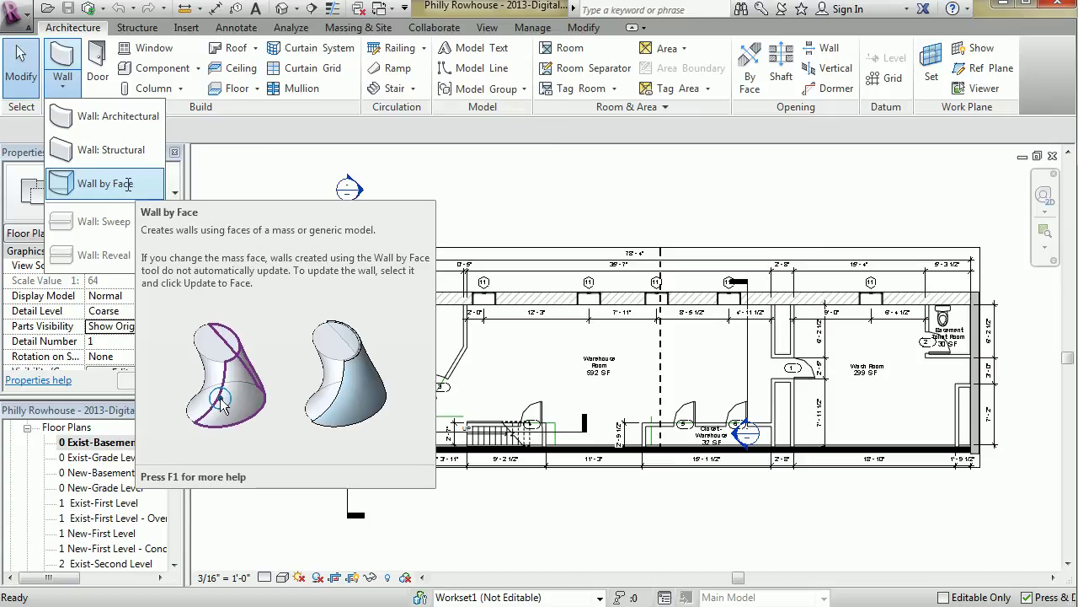
# Cycle the ribbon through tabs-only, panel titles and full panels, ending with panels fully shown.
pyautogui.click(644, 27)
pyautogui.click(644, 27)
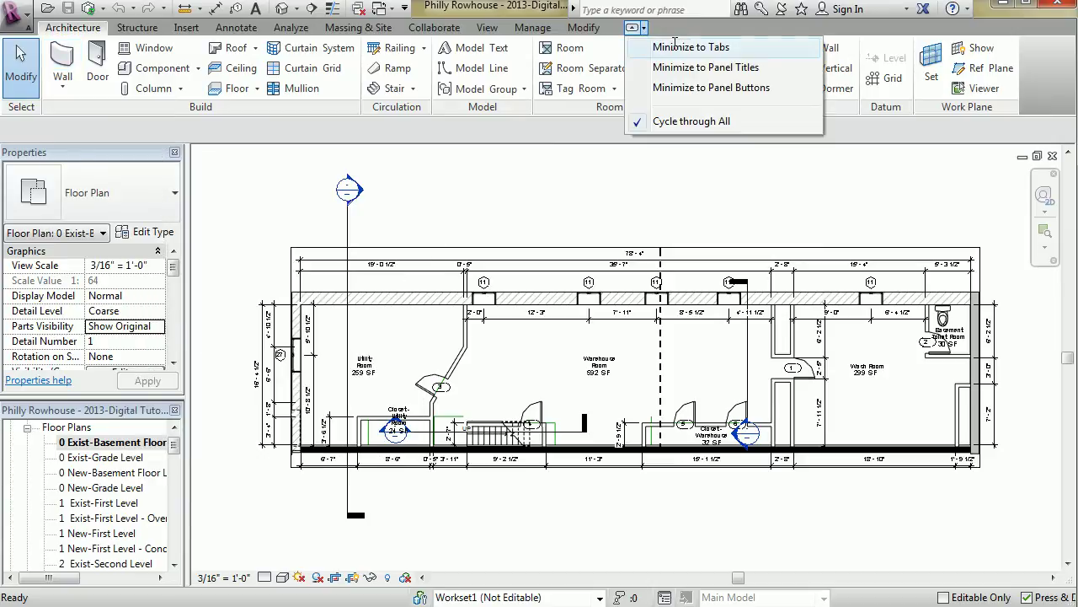
pyautogui.click(674, 46)
pyautogui.click(644, 27)
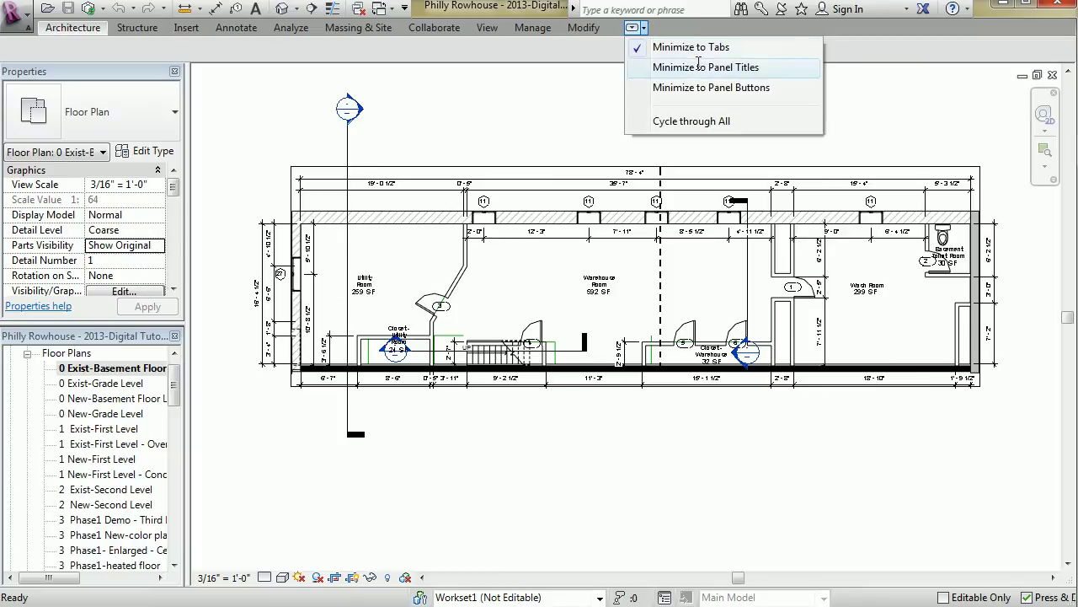
pyautogui.click(701, 122)
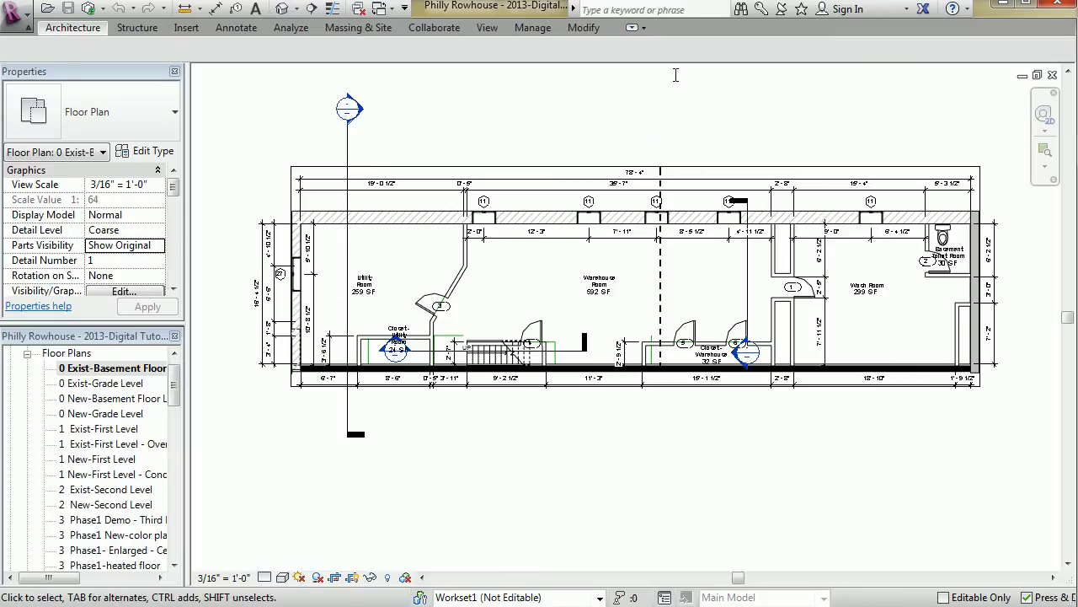
pyautogui.click(643, 27)
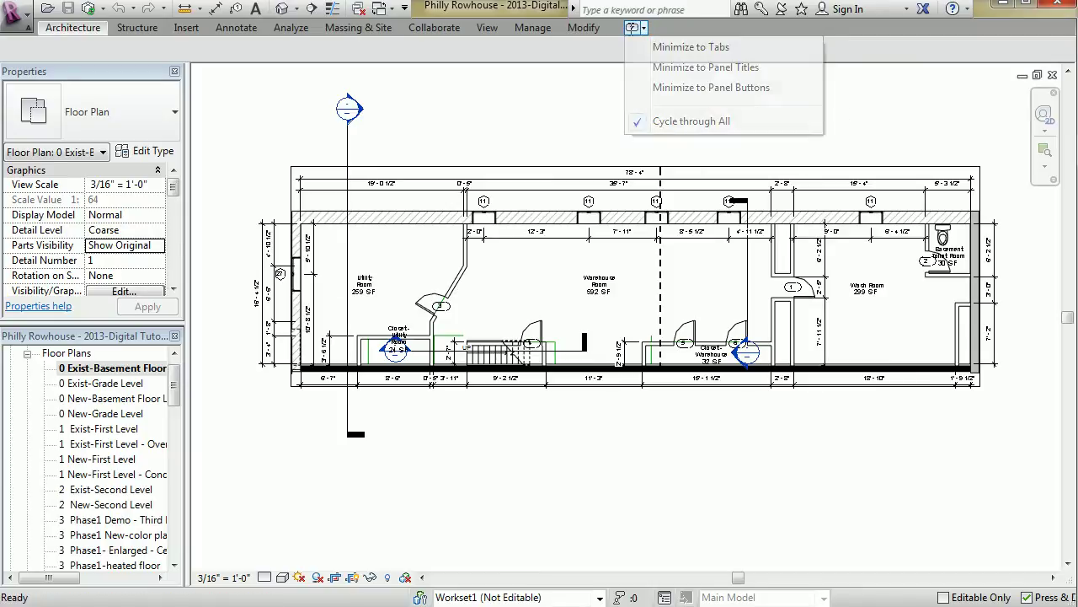
pyautogui.click(632, 28)
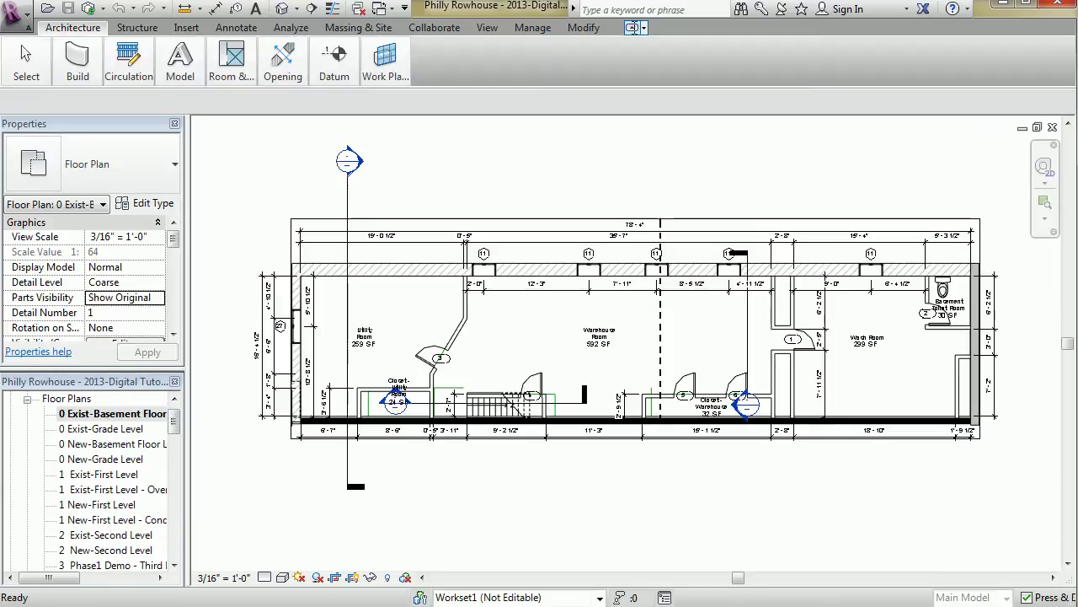
pyautogui.click(632, 28)
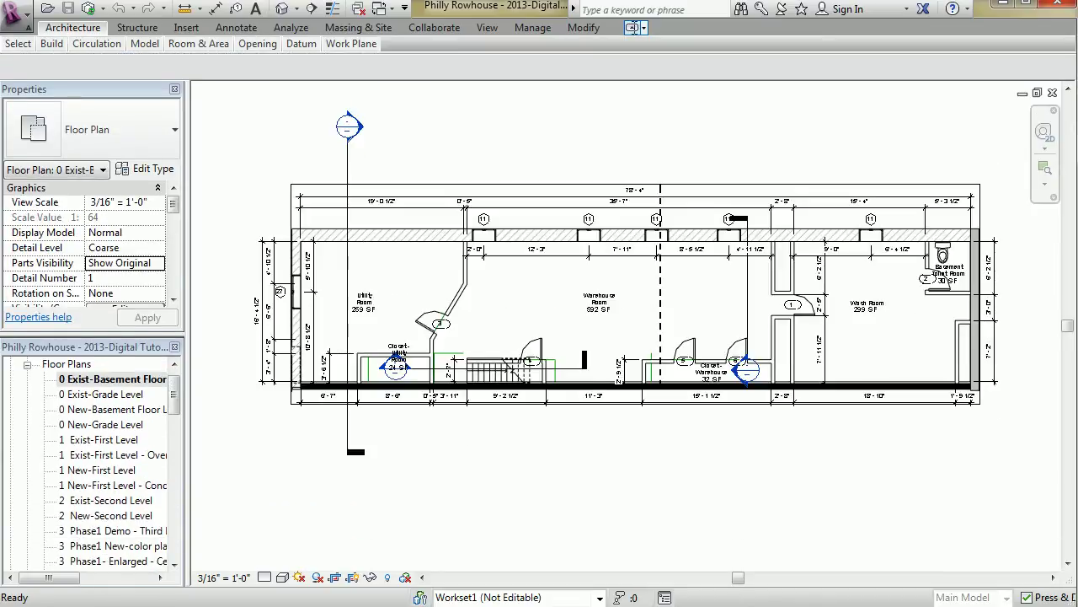
pyautogui.click(632, 28)
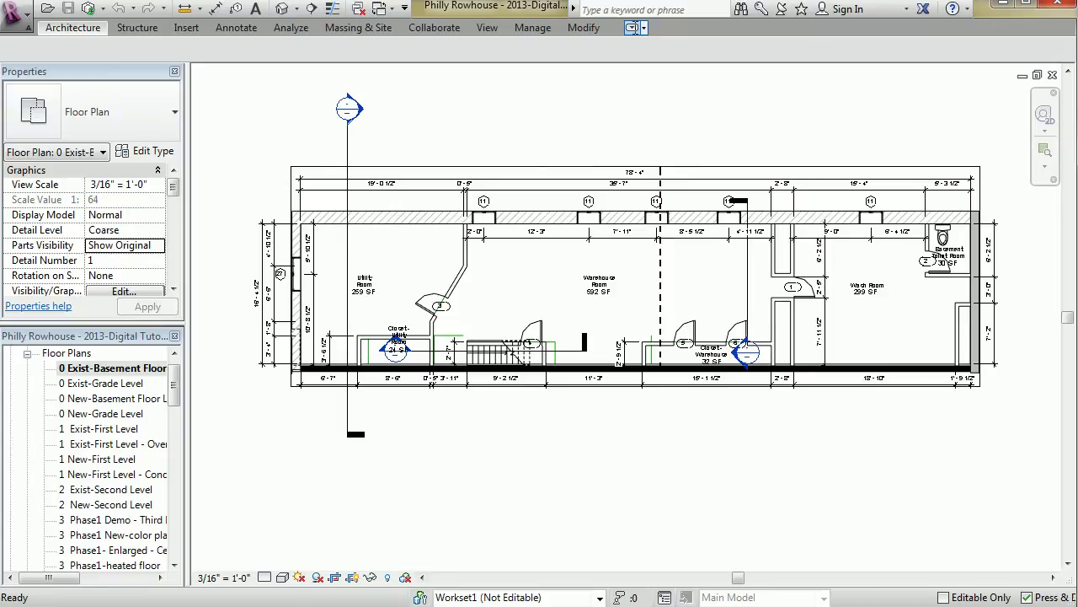
pyautogui.click(631, 28)
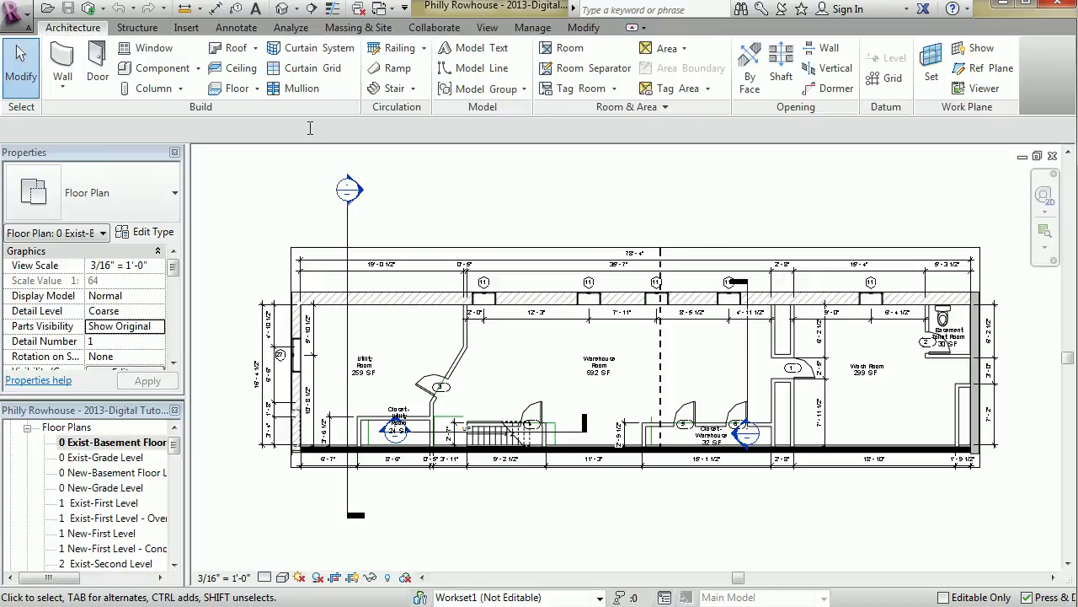
pyautogui.click(643, 28)
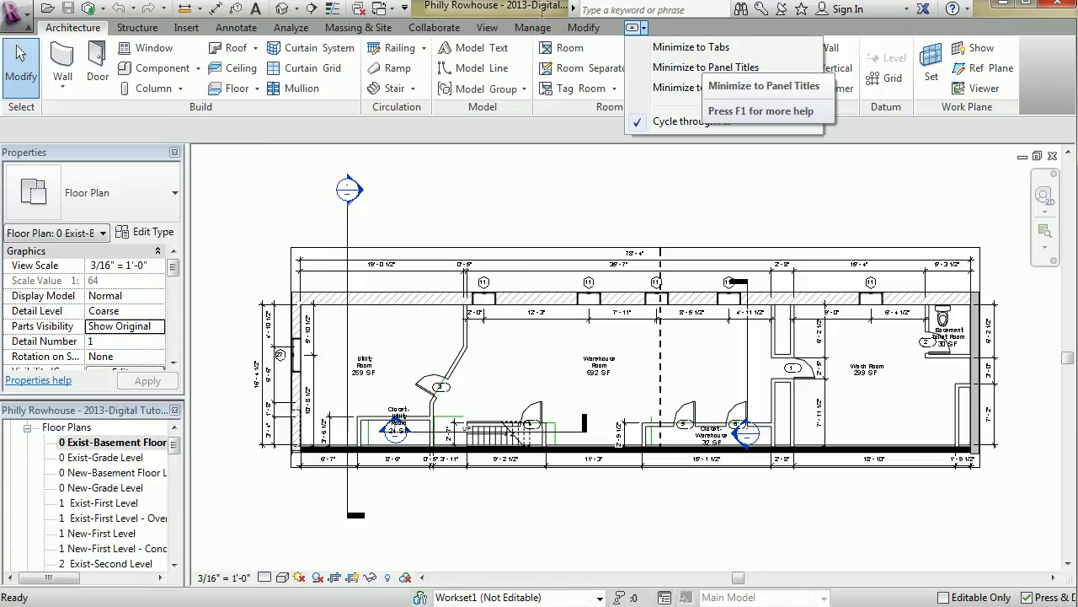
pyautogui.click(533, 12)
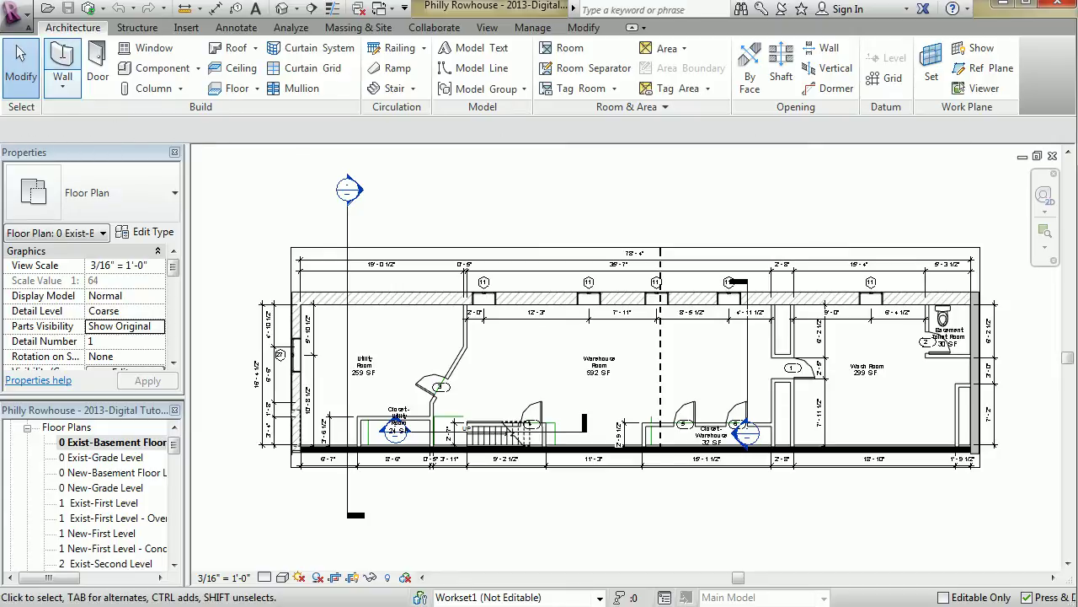
# Start a new wall, keeping it extending upward by Height rather than Depth.
pyautogui.click(62, 54)
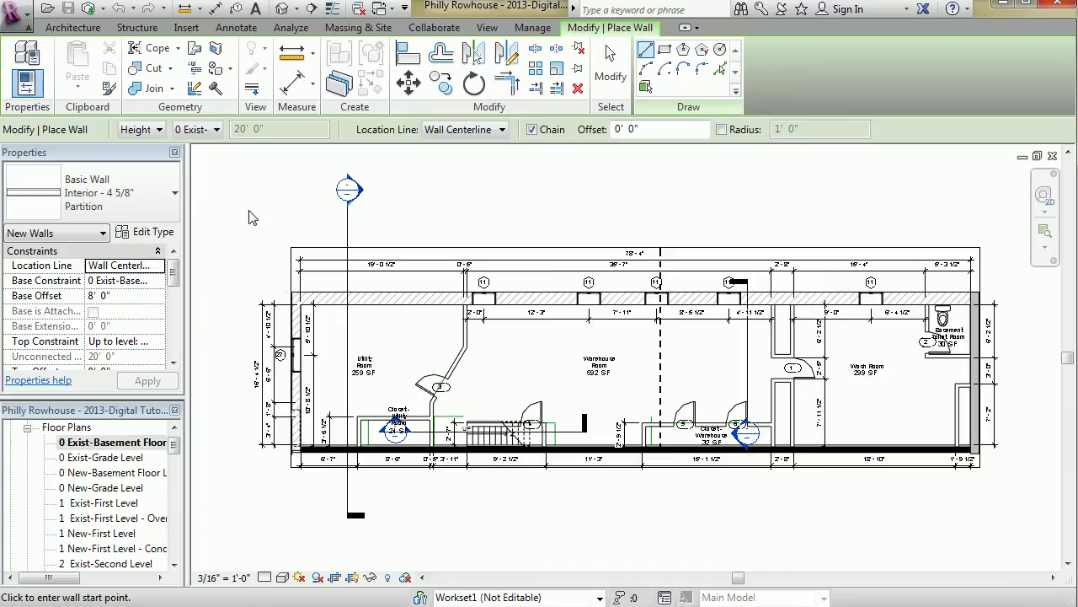
pyautogui.click(157, 129)
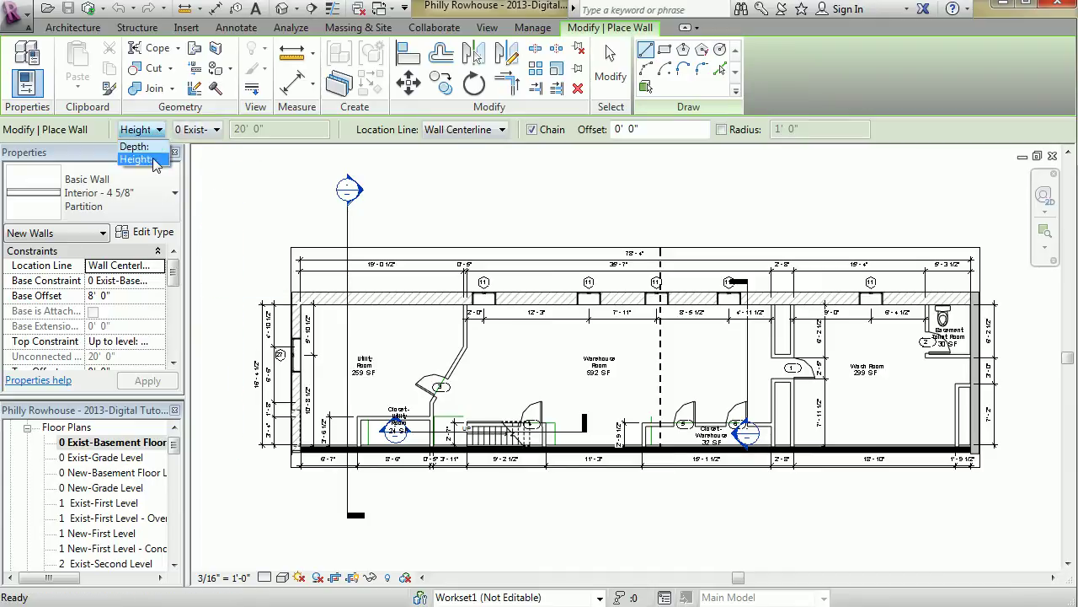
pyautogui.click(885, 130)
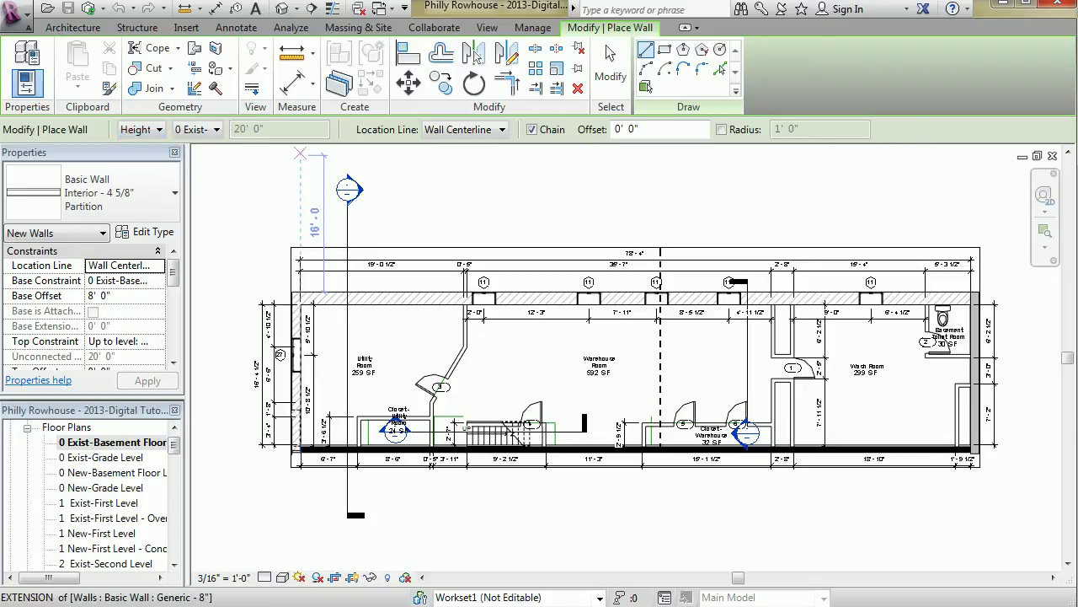
# Start placing a structural beam and close the Properties palette.
pyautogui.click(137, 27)
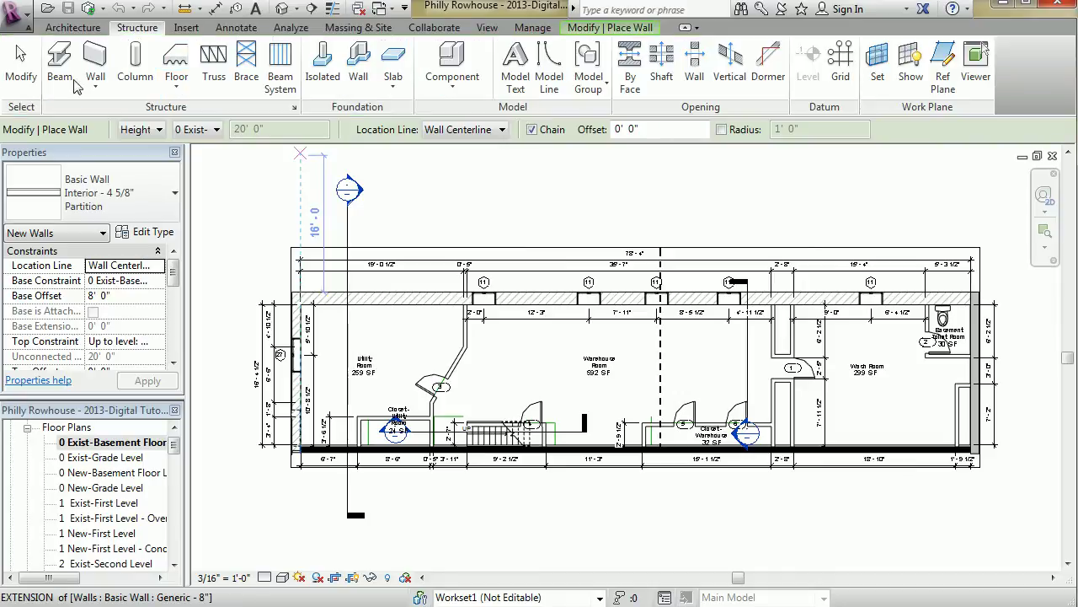
pyautogui.click(60, 57)
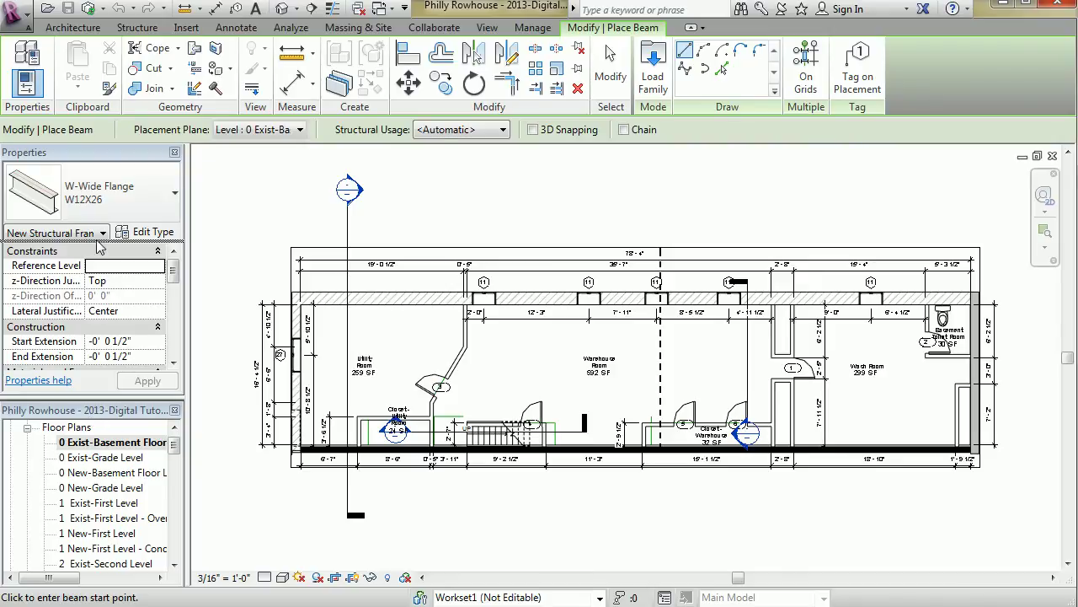
pyautogui.click(175, 153)
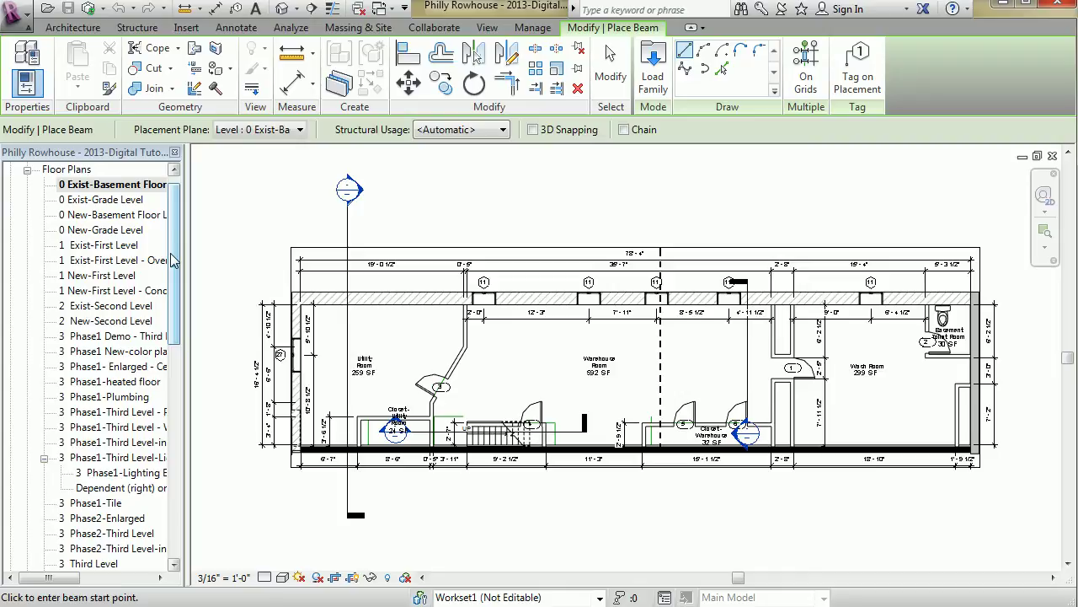
# Stop placing beams, collapse Floor Plans and Sheets, then open the 2 New-Second Level plan.
pyautogui.press('Escape')
pyautogui.scroll(-10, 127, 379)
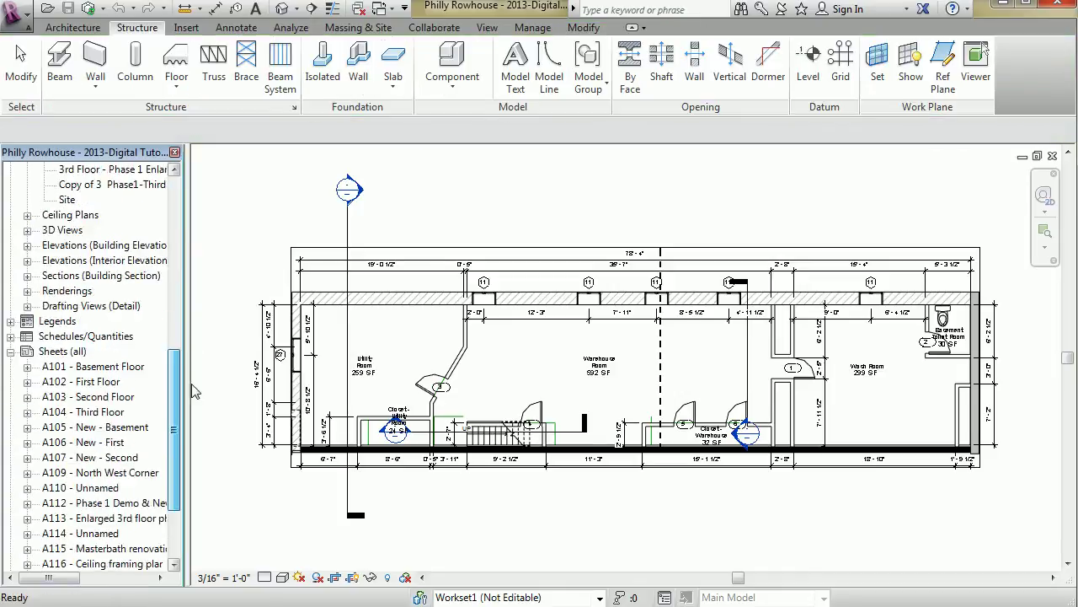
pyautogui.moveTo(194, 408); pyautogui.dragTo(190, 249)
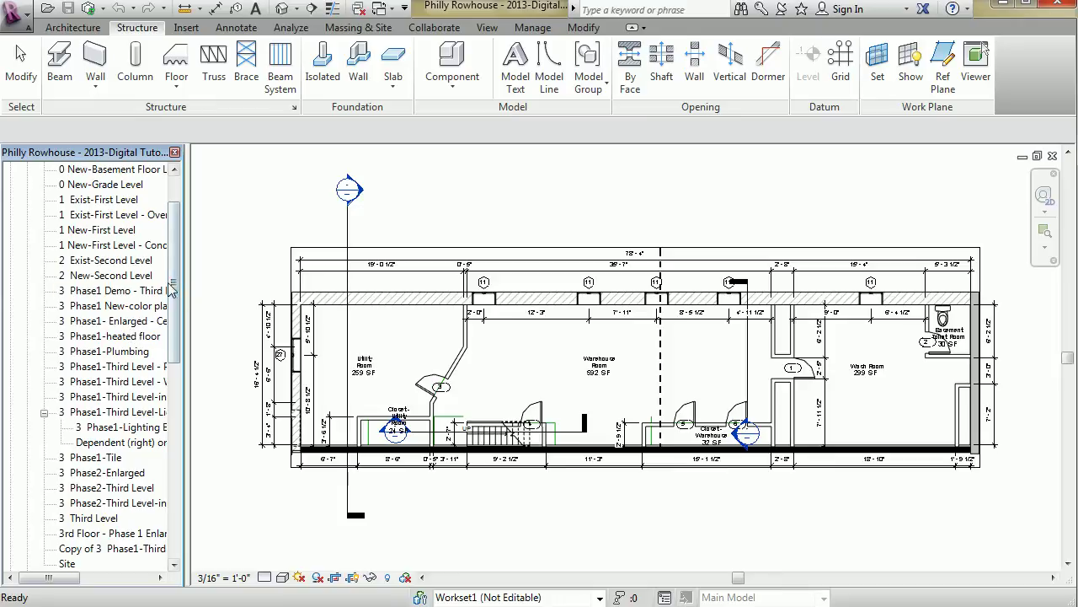
pyautogui.moveTo(173, 268); pyautogui.dragTo(192, 226)
pyautogui.click(70, 187)
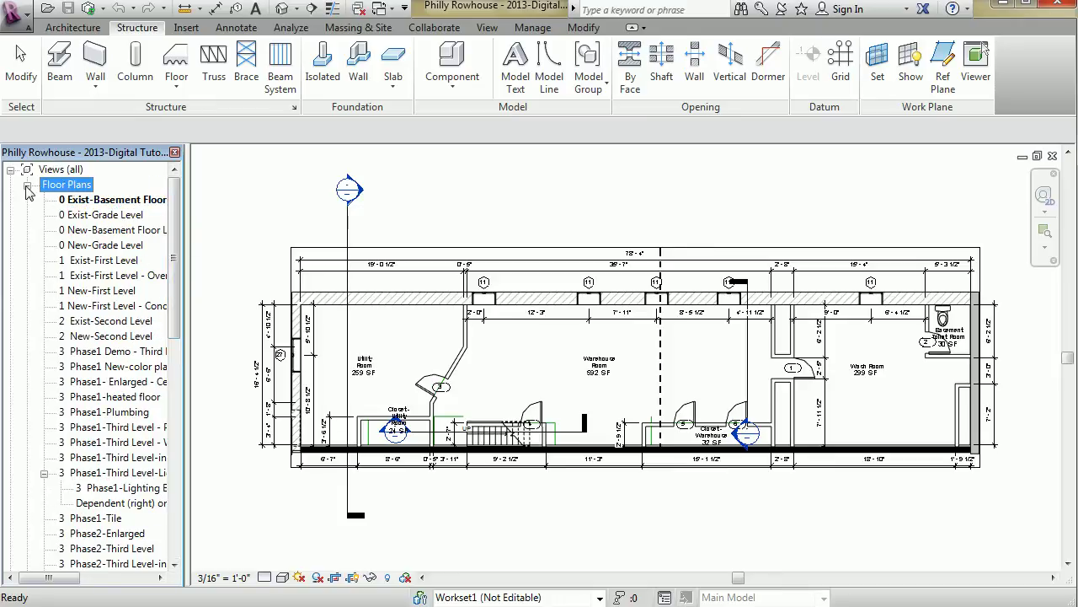
pyautogui.click(28, 186)
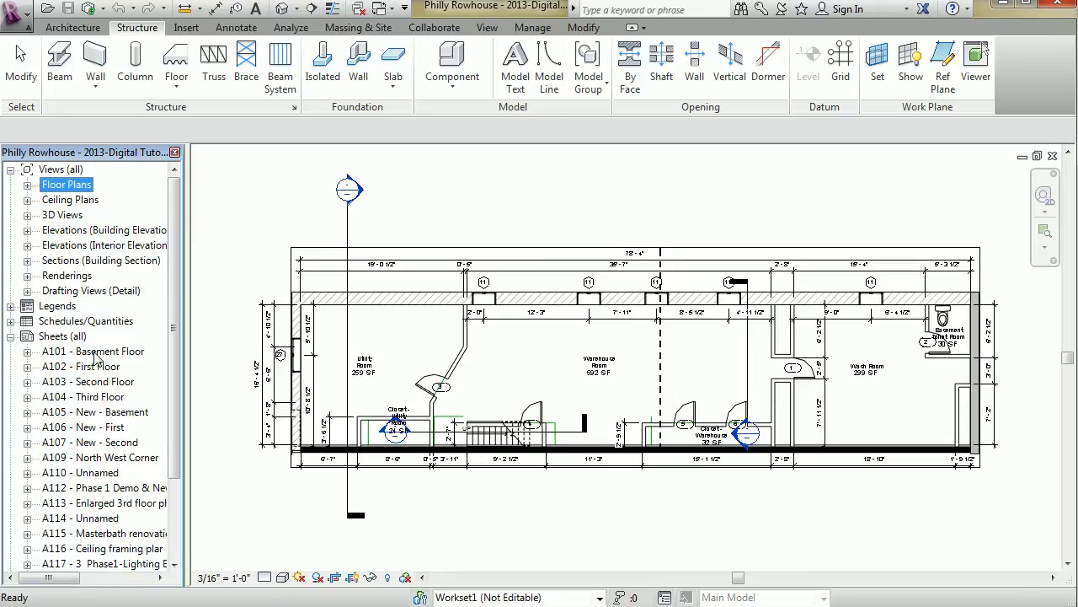
pyautogui.click(10, 337)
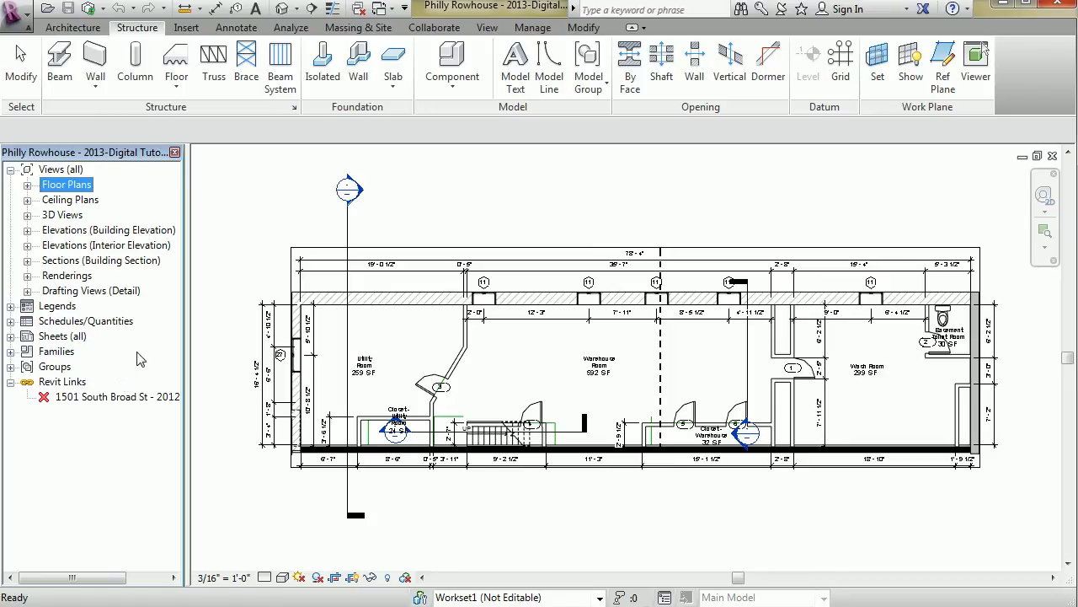
pyautogui.click(27, 185)
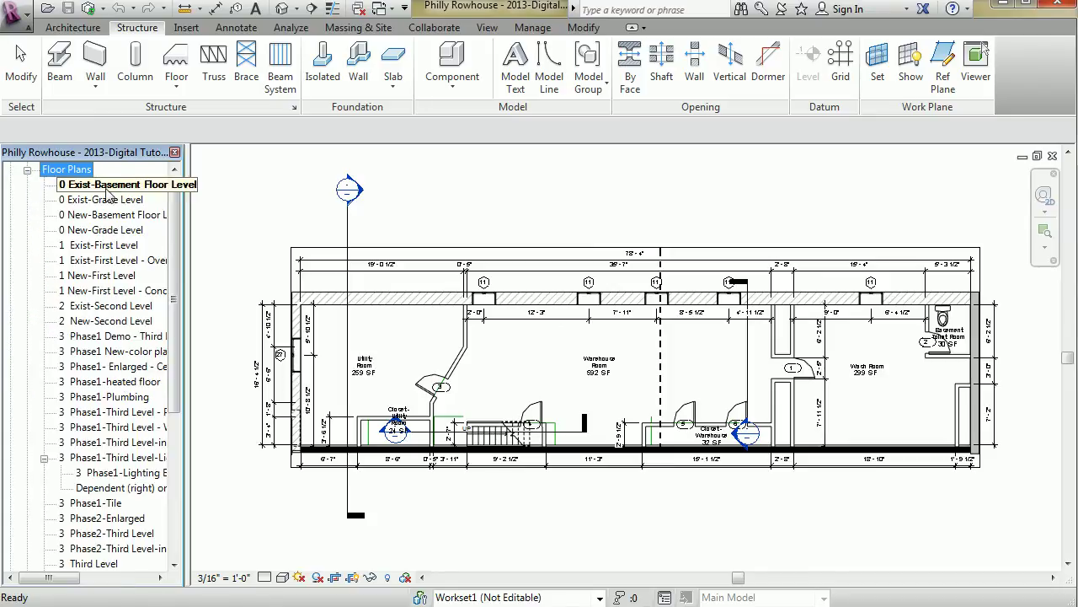
pyautogui.doubleClick(111, 322)
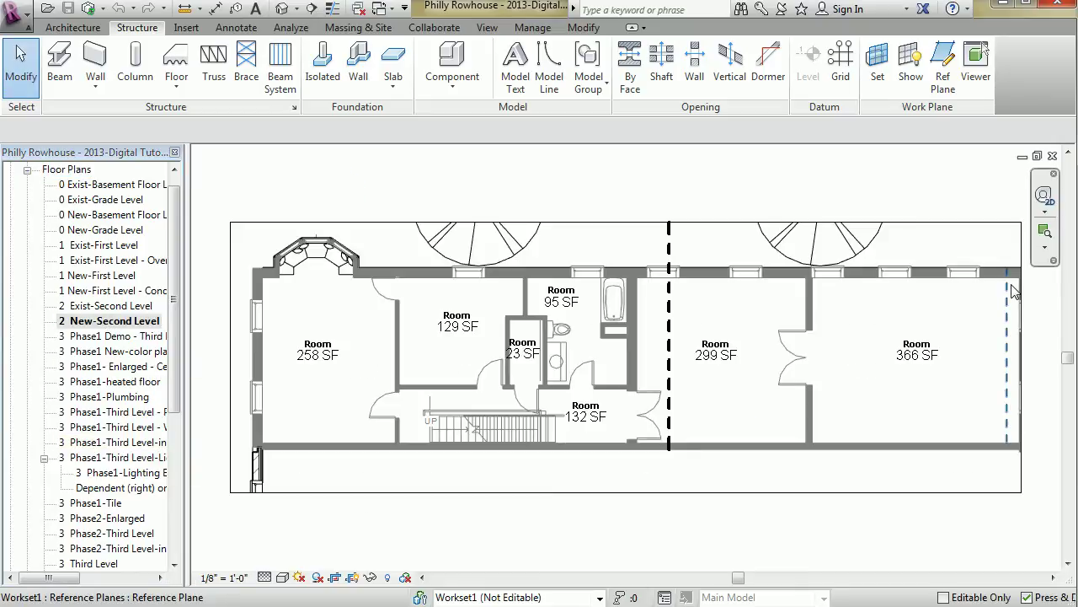
# Close the second-floor and basement plan views, collapse Floor Plans and expand Sheets (all).
pyautogui.click(1053, 158)
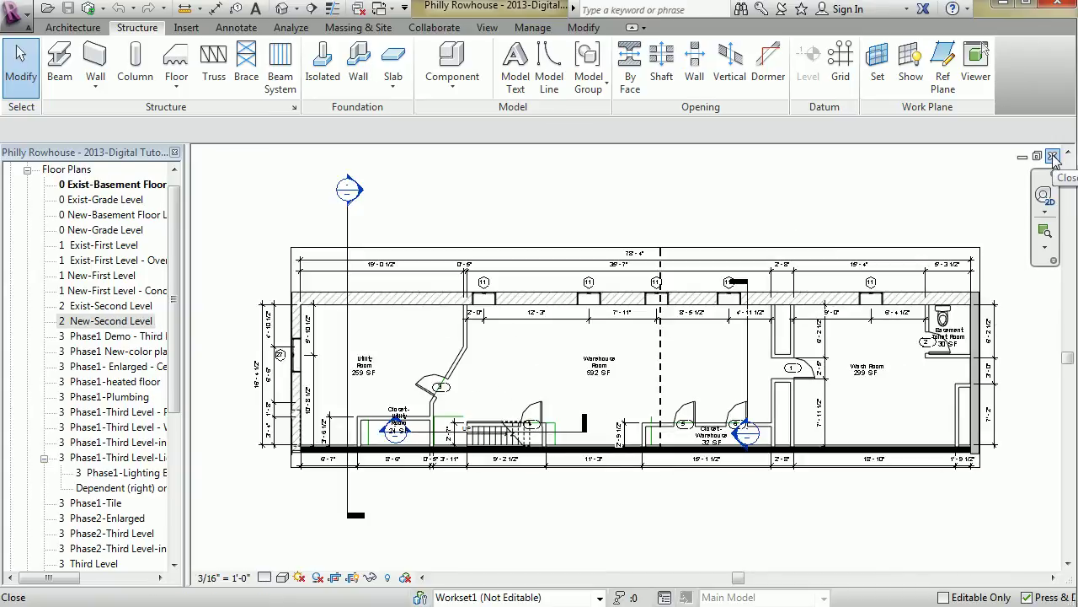
pyautogui.click(1053, 158)
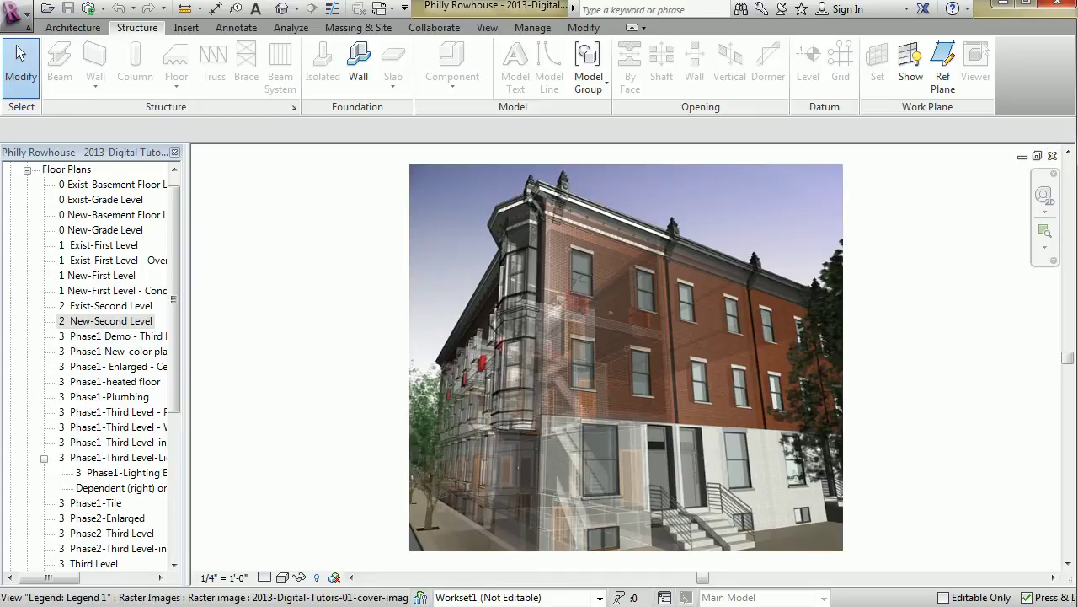
pyautogui.click(27, 170)
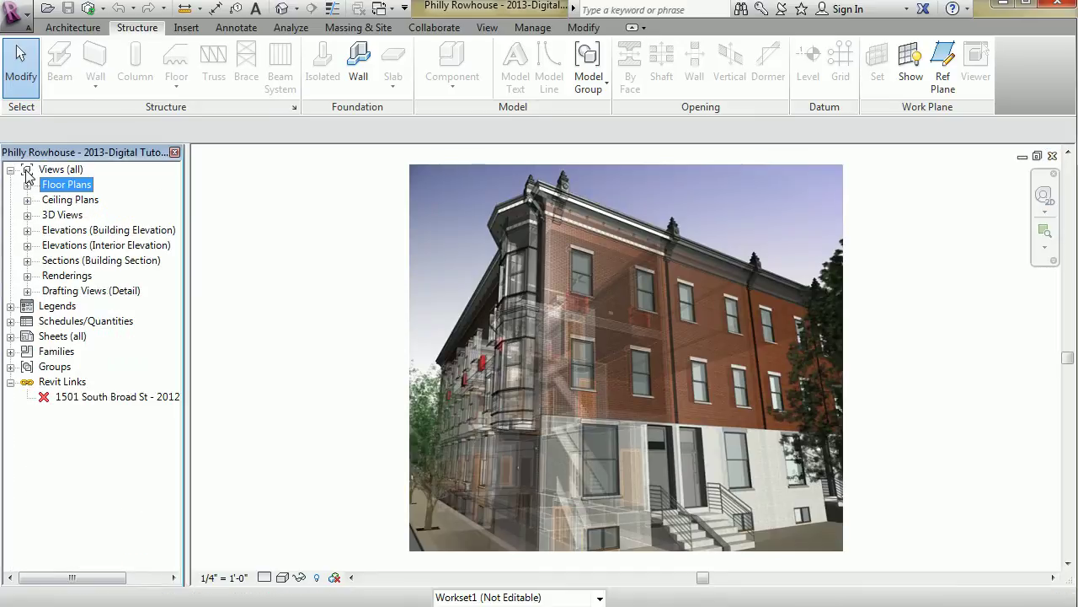
pyautogui.click(62, 337)
pyautogui.click(10, 336)
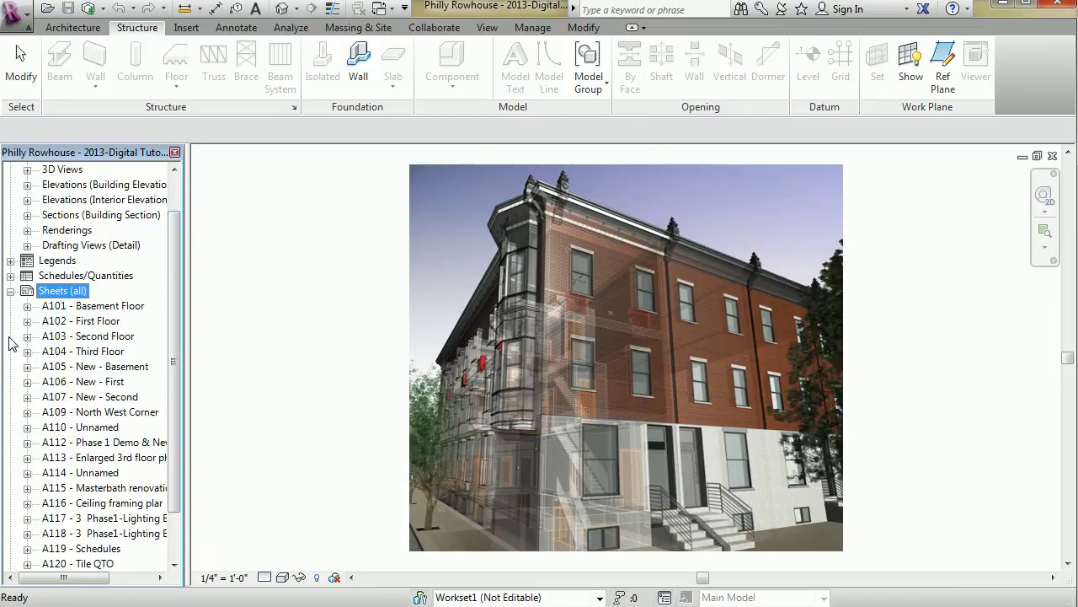
# Check the Project Browser's right-click menus for sheets, legends and schedules.
pyautogui.rightClick(57, 293)
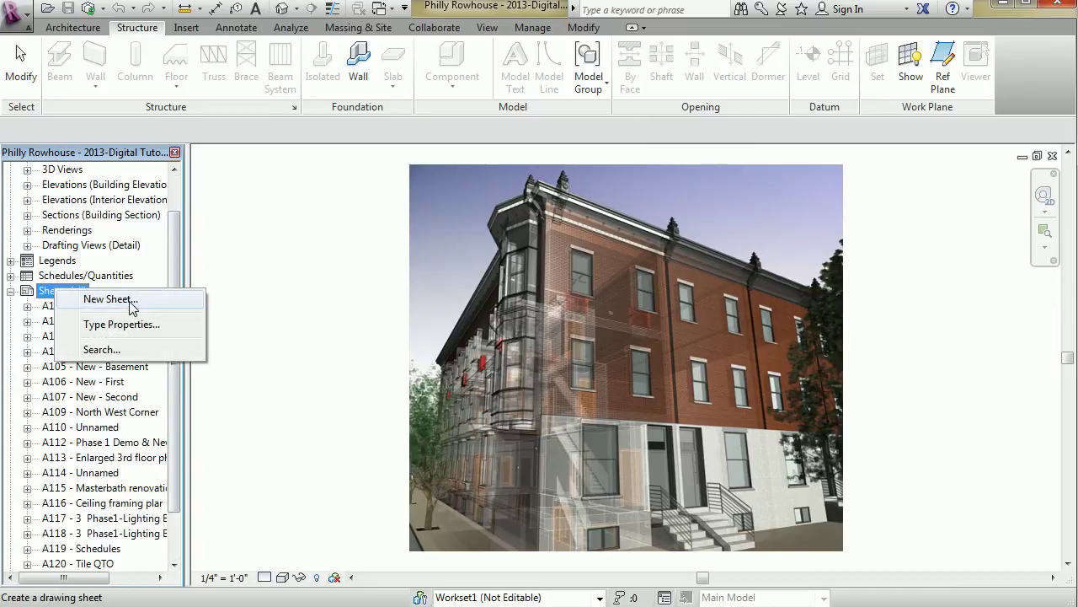
pyautogui.click(53, 261)
pyautogui.rightClick(53, 261)
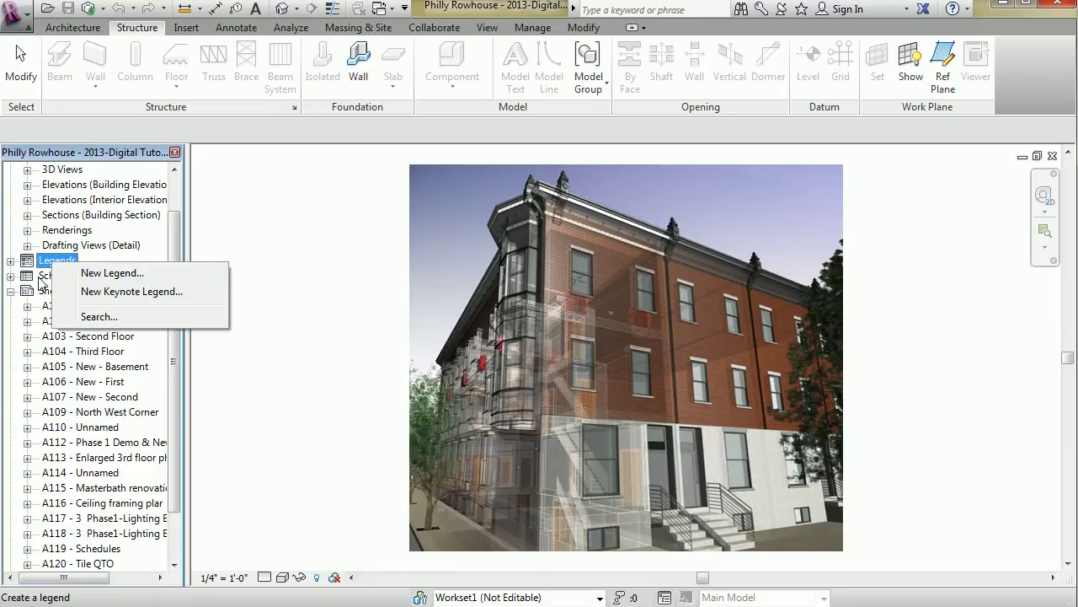
pyautogui.click(42, 278)
pyautogui.rightClick(44, 278)
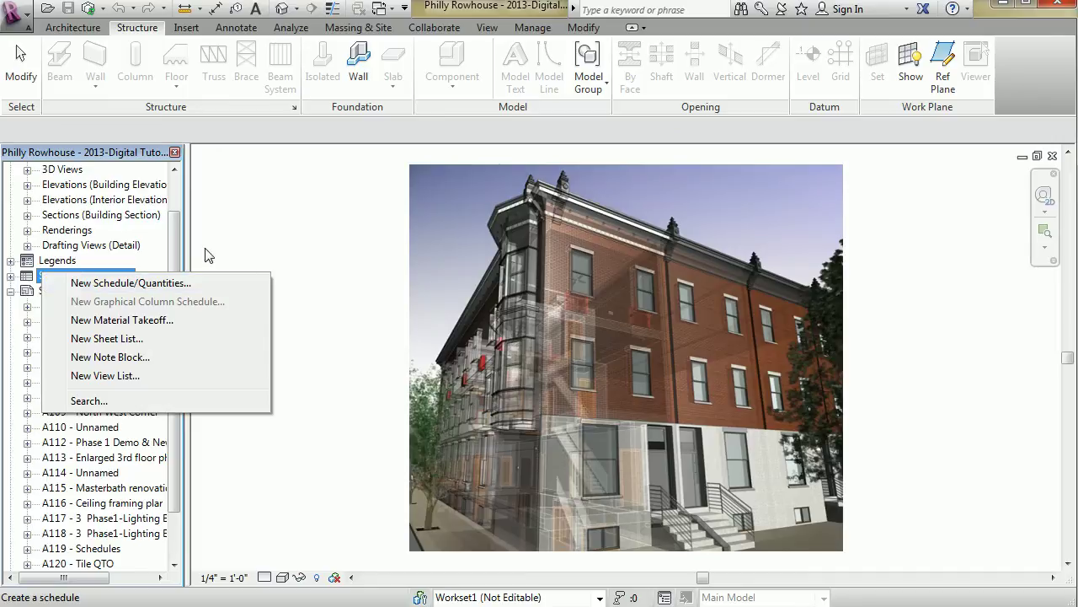
pyautogui.scroll(1, 175, 268)
pyautogui.scroll(2, 185, 257)
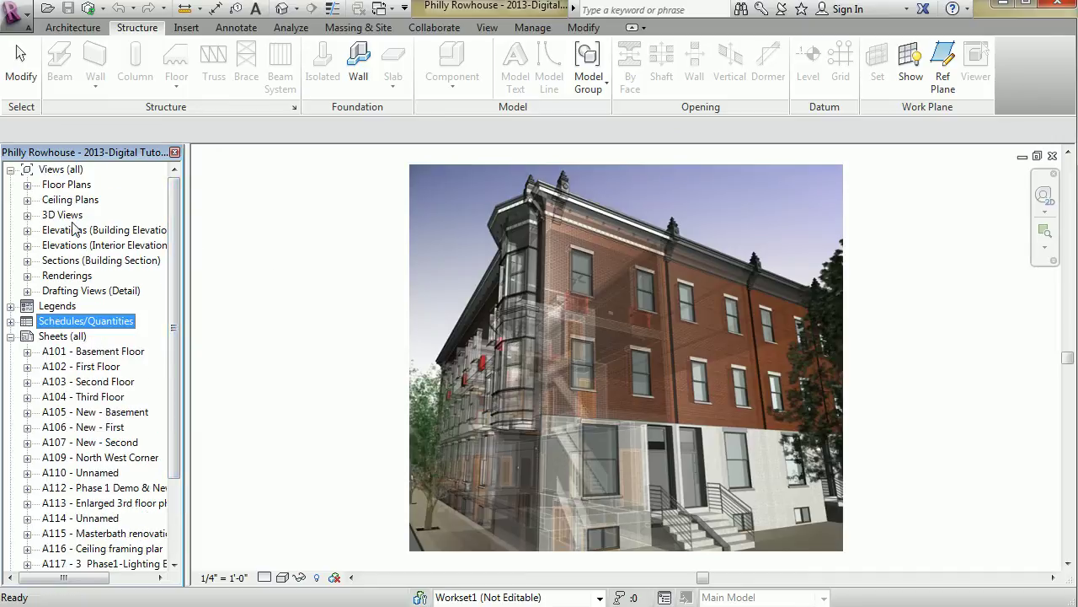
pyautogui.press('Home')
pyautogui.rightClick(63, 336)
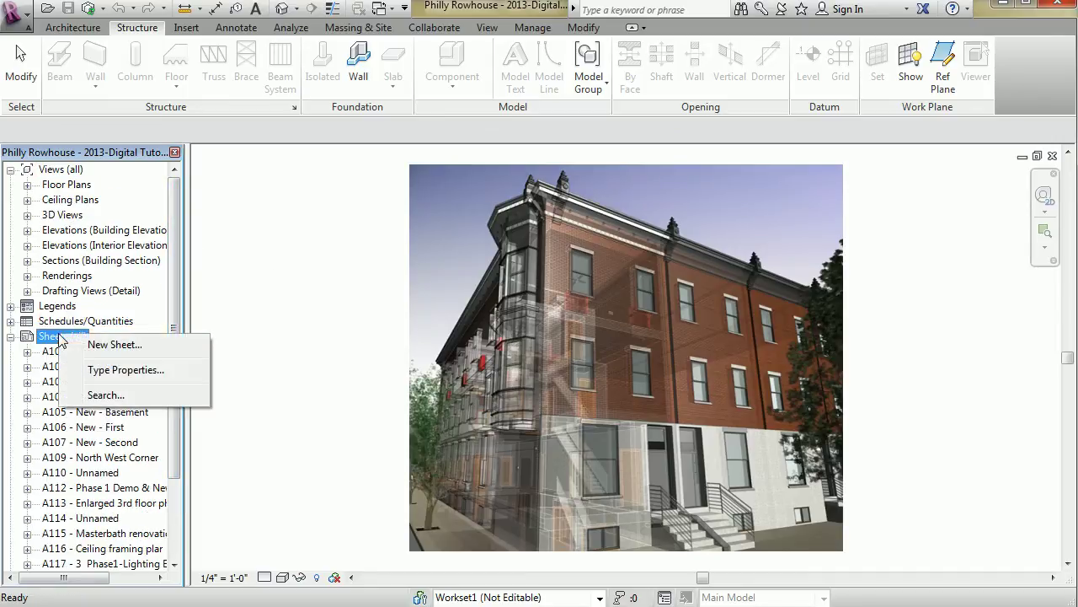
# Create a new sheet using the E1 30 x 42 Horizontal titleblock.
pyautogui.click(164, 346)
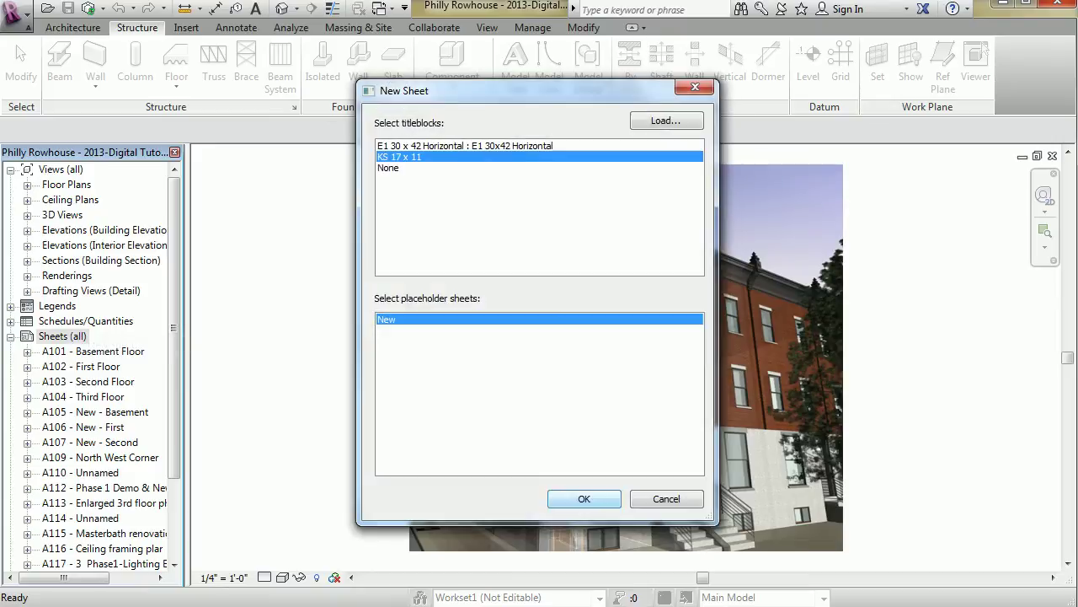
pyautogui.click(474, 145)
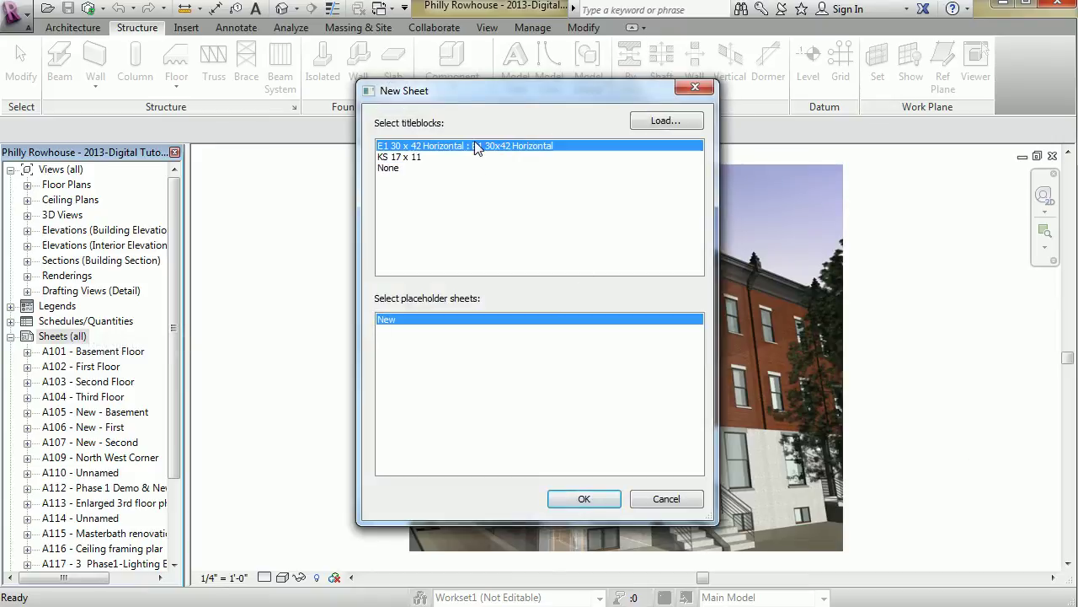
pyautogui.click(593, 506)
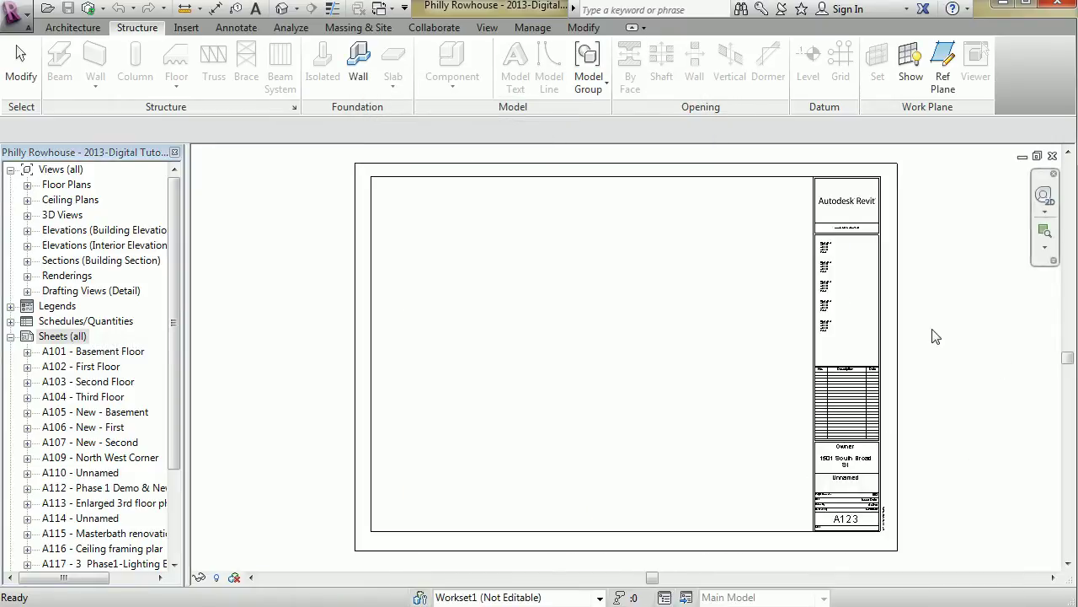
# Drag the Site floor plan from the Project Browser onto sheet A123 and place it.
pyautogui.scroll(-3, 53, 480)
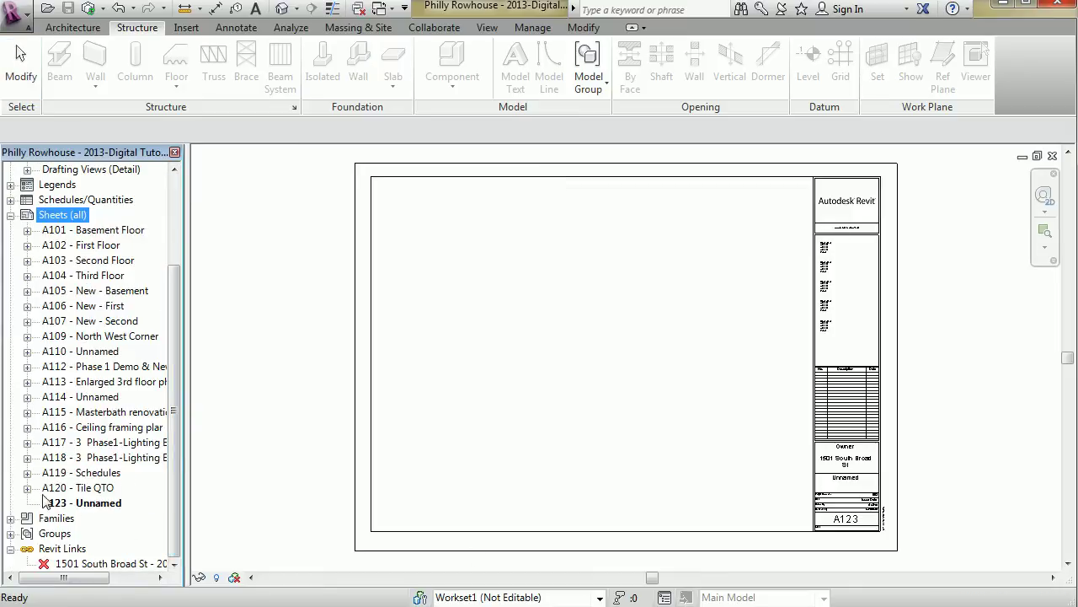
pyautogui.moveTo(173, 354); pyautogui.dragTo(177, 198)
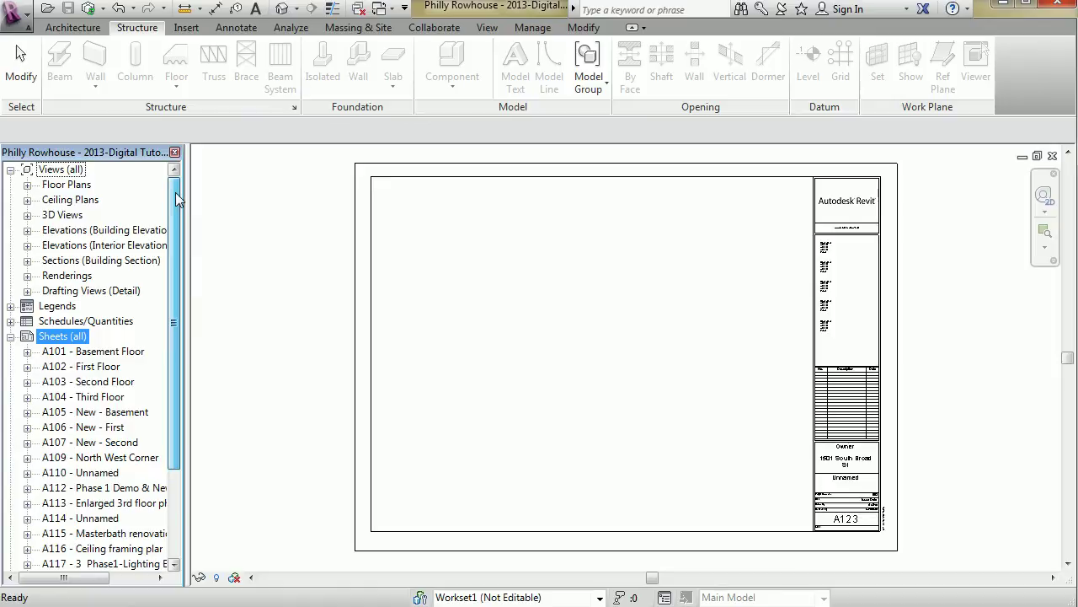
pyautogui.click(27, 184)
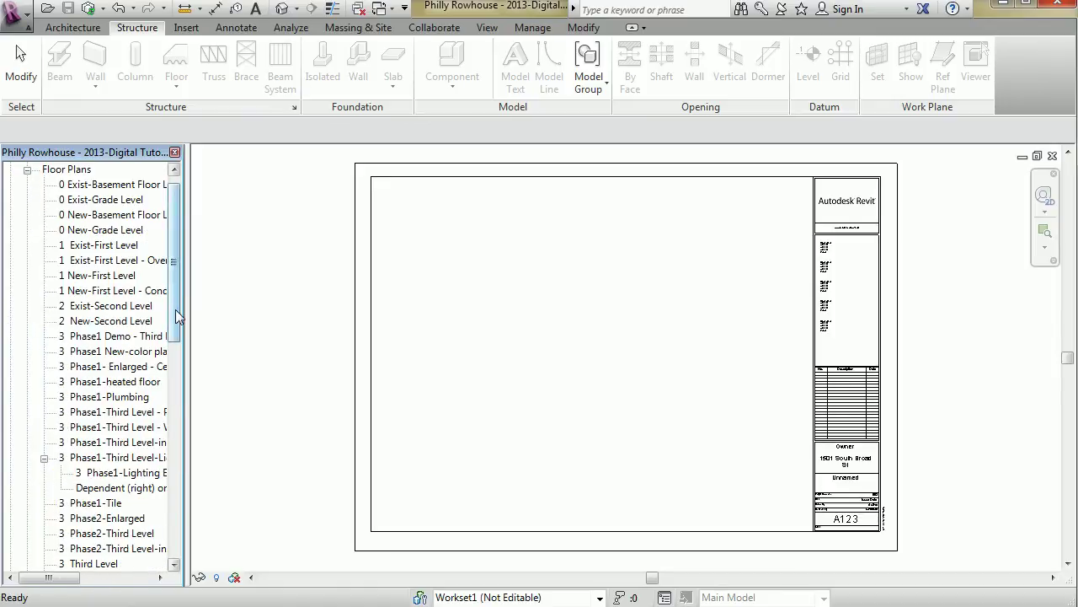
pyautogui.scroll(-7, 167, 335)
pyautogui.scroll(2, 84, 371)
pyautogui.click(66, 382)
pyautogui.moveTo(68, 382); pyautogui.dragTo(511, 299)
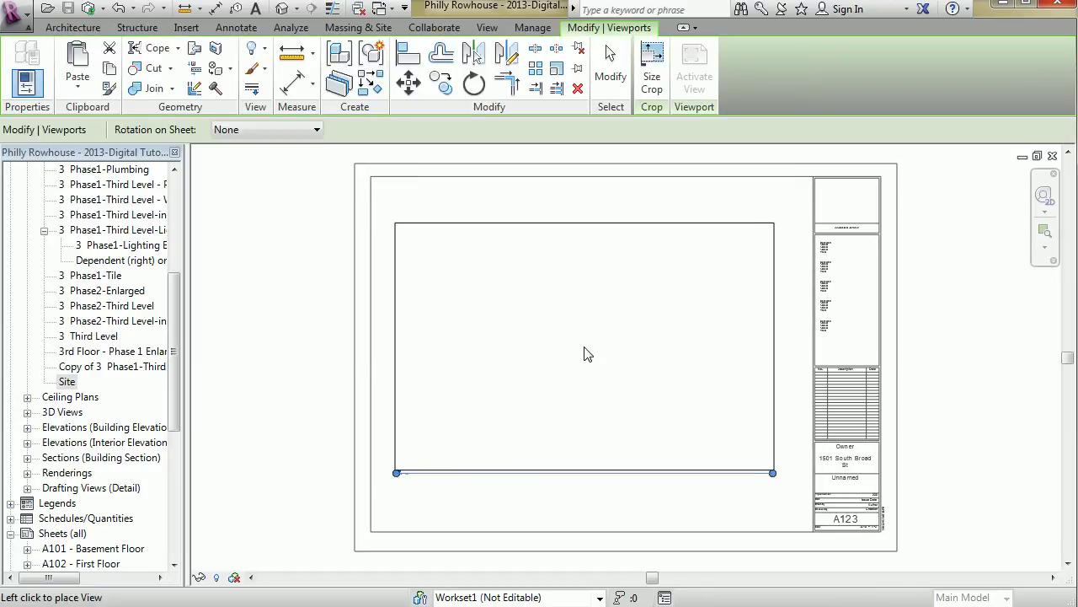
pyautogui.click(599, 354)
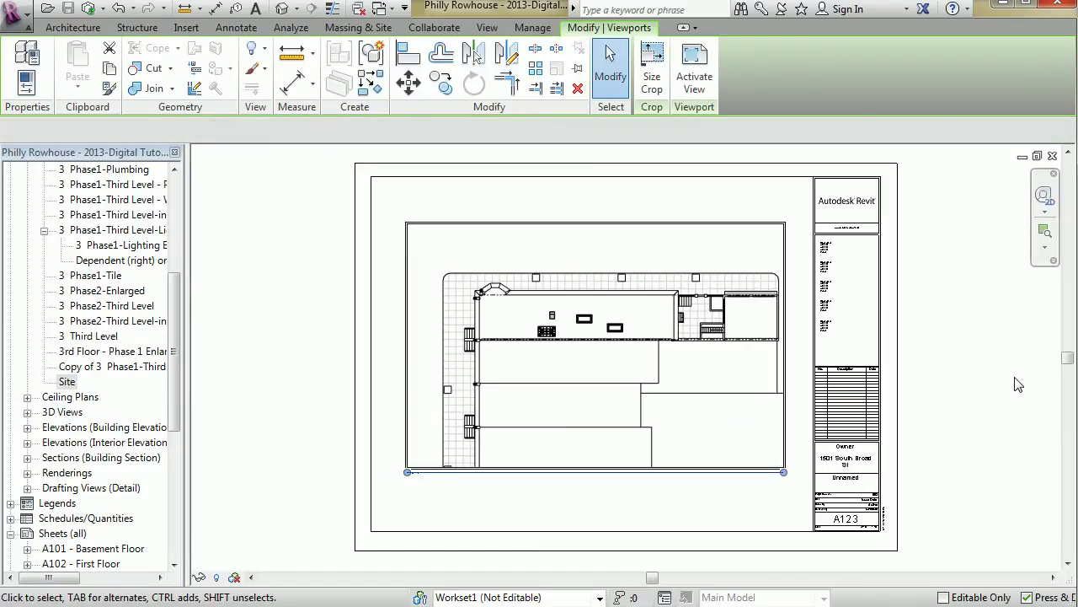
pyautogui.click(1023, 371)
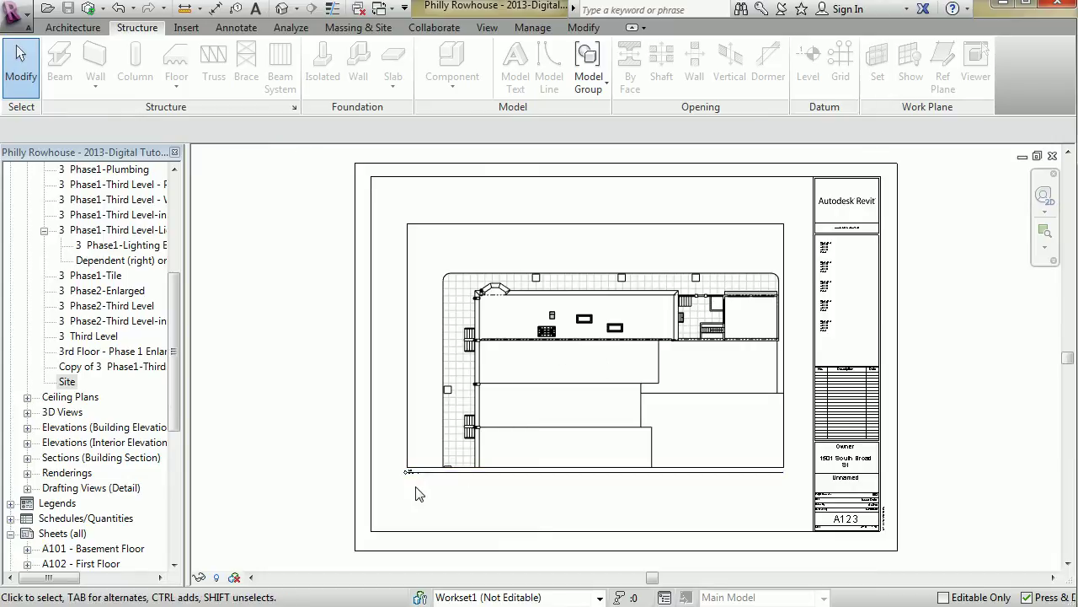
# Zoom around sheet A123 to review the placed Site plan and deselect it.
pyautogui.scroll(5, 414, 477)
pyautogui.scroll(-5, 537, 465)
pyautogui.scroll(-2, 528, 257)
pyautogui.scroll(-2, 506, 248)
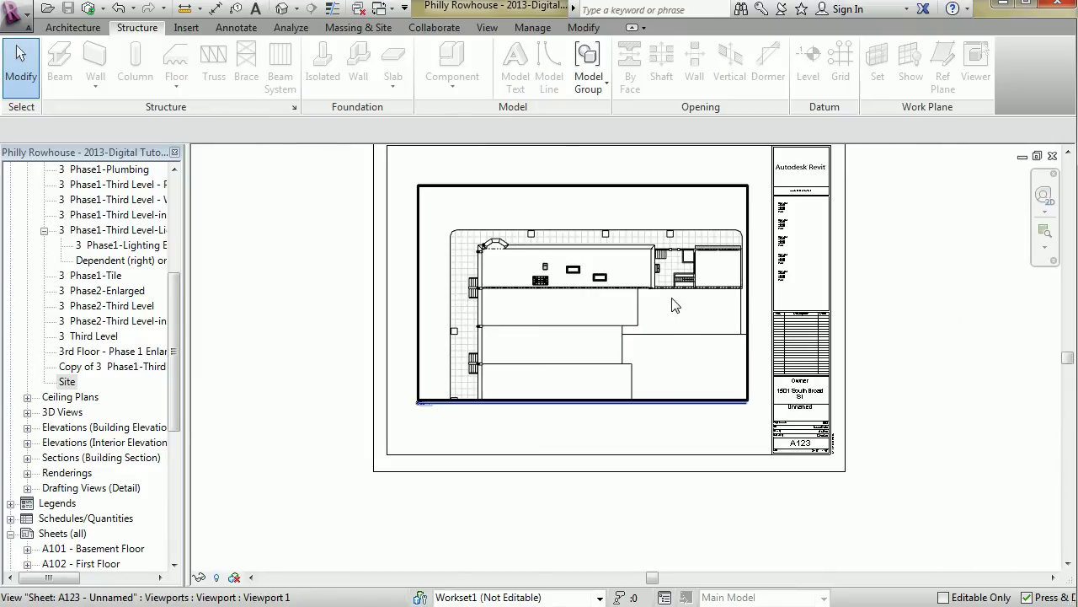
pyautogui.click(1001, 402)
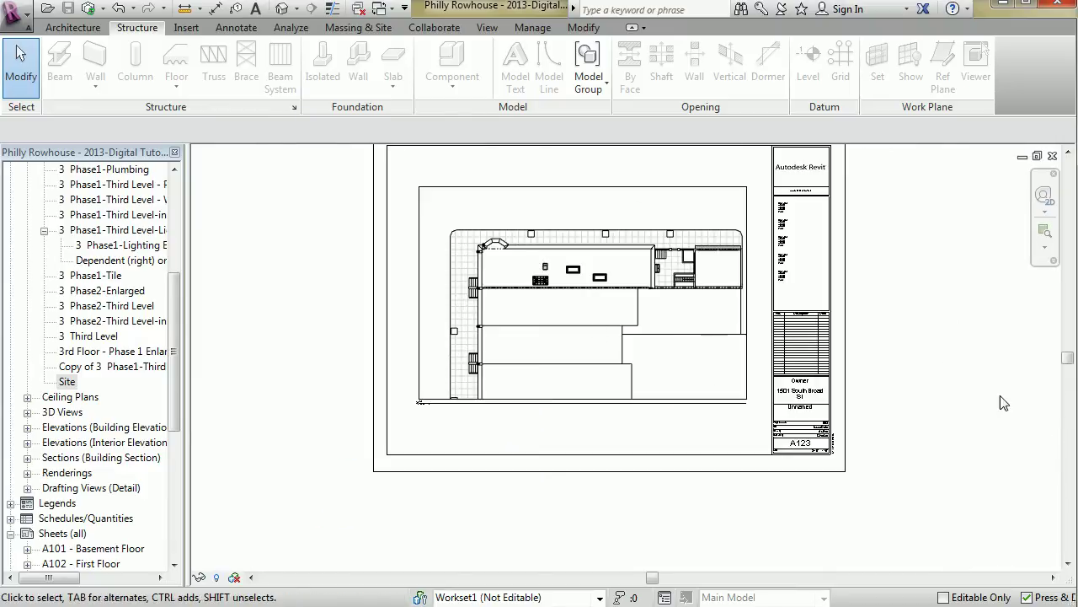
# Check Properties in the View tab's User Interface list to restore the palette.
pyautogui.click(489, 27)
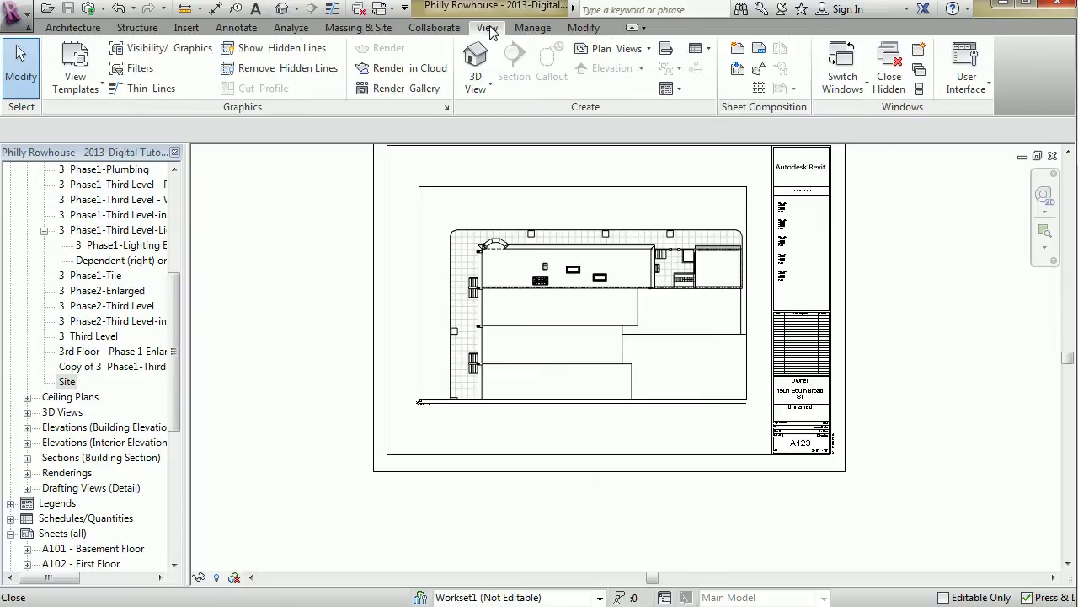
pyautogui.click(971, 90)
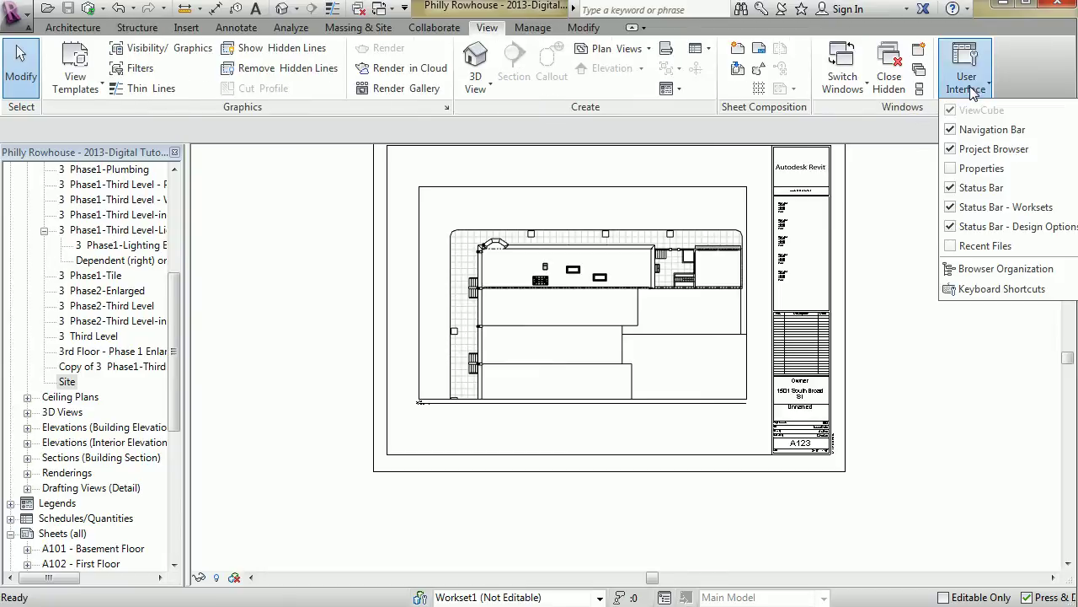
pyautogui.click(968, 172)
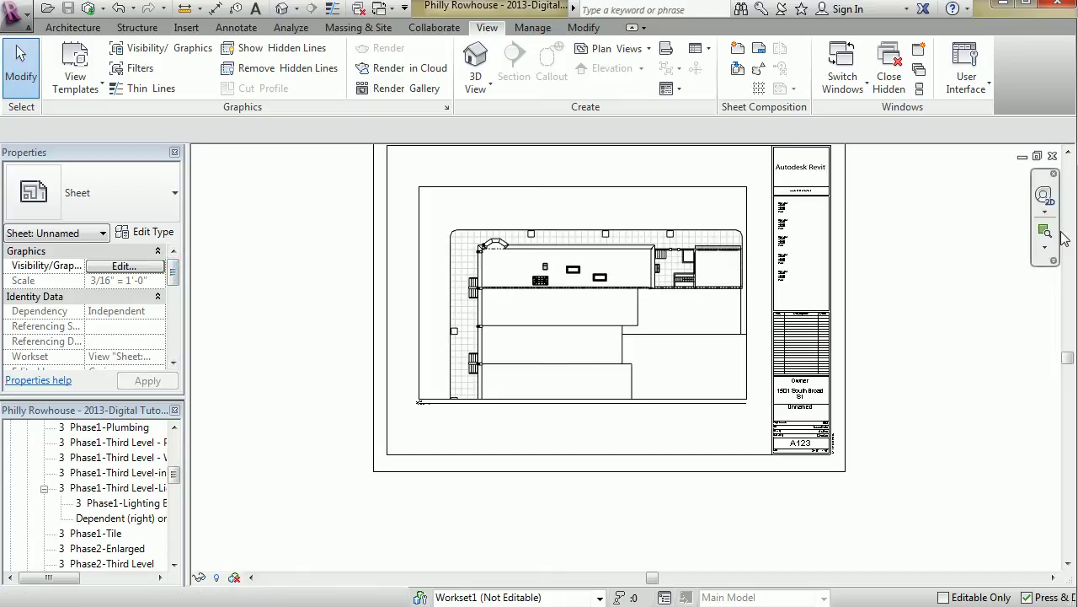
# Open the default 3D view, zoom in and select a third-level window to see its properties.
pyautogui.click(288, 11)
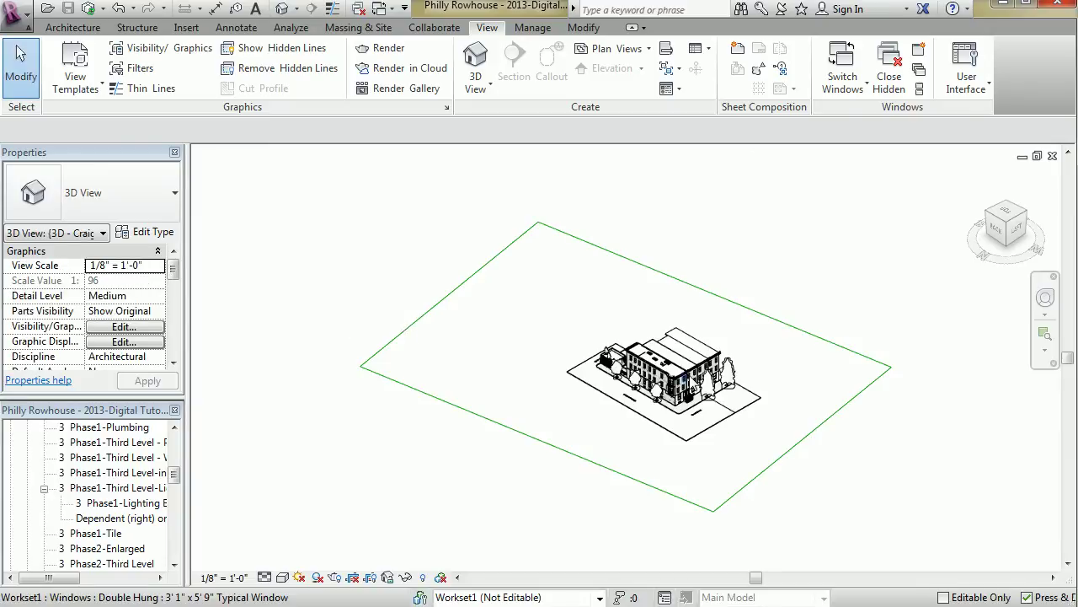
pyautogui.scroll(5, 693, 384)
pyautogui.scroll(4, 663, 400)
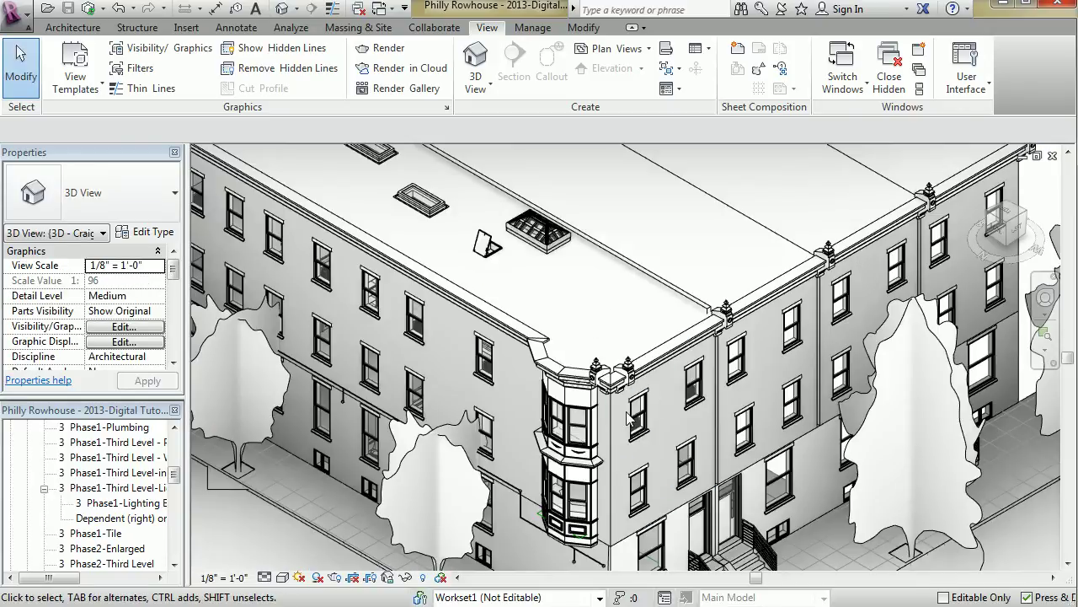
pyautogui.click(647, 418)
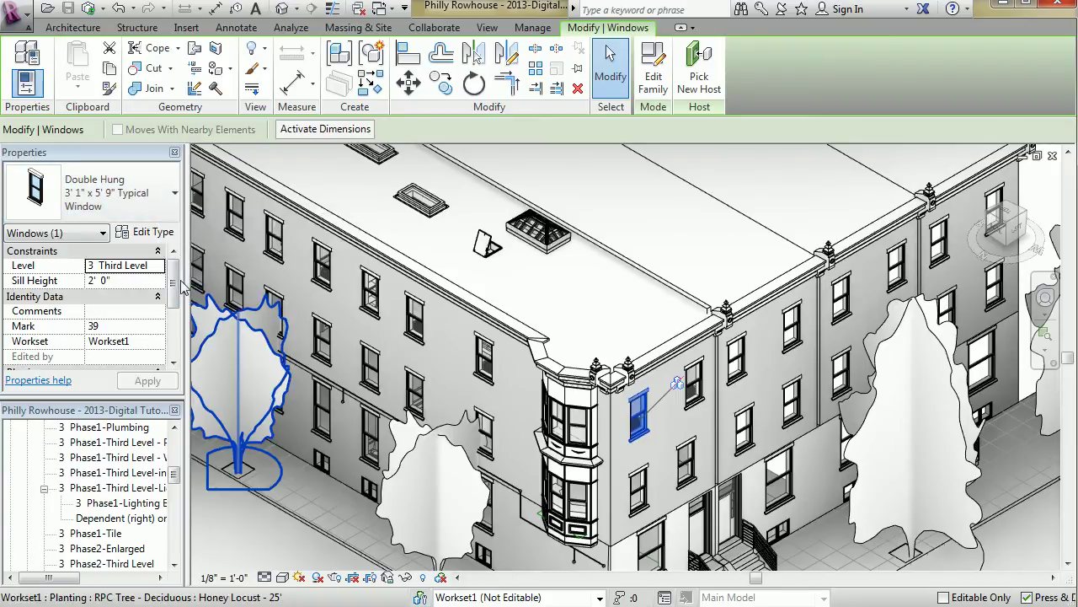
# Select the Bilco roof Hatch and review its properties.
pyautogui.scroll(-6, 168, 352)
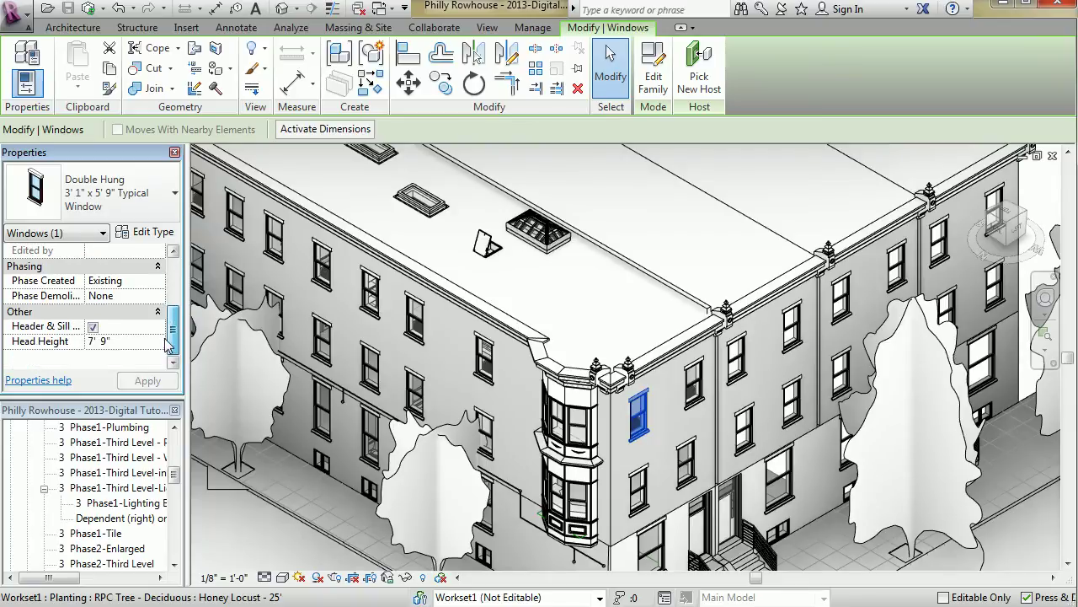
pyautogui.click(488, 246)
pyautogui.click(489, 251)
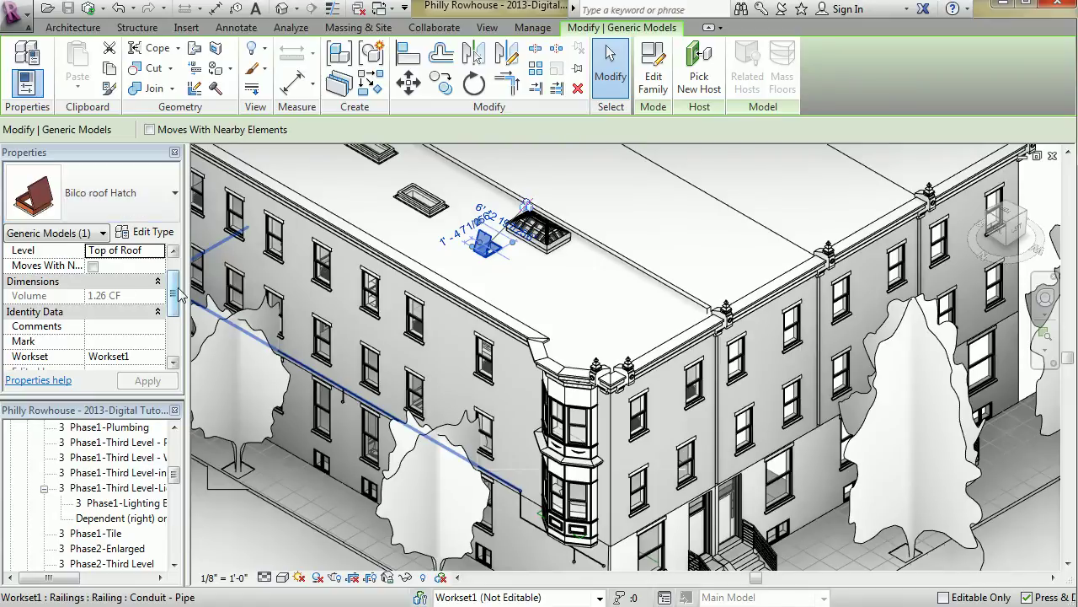
pyautogui.moveTo(179, 291); pyautogui.dragTo(176, 268)
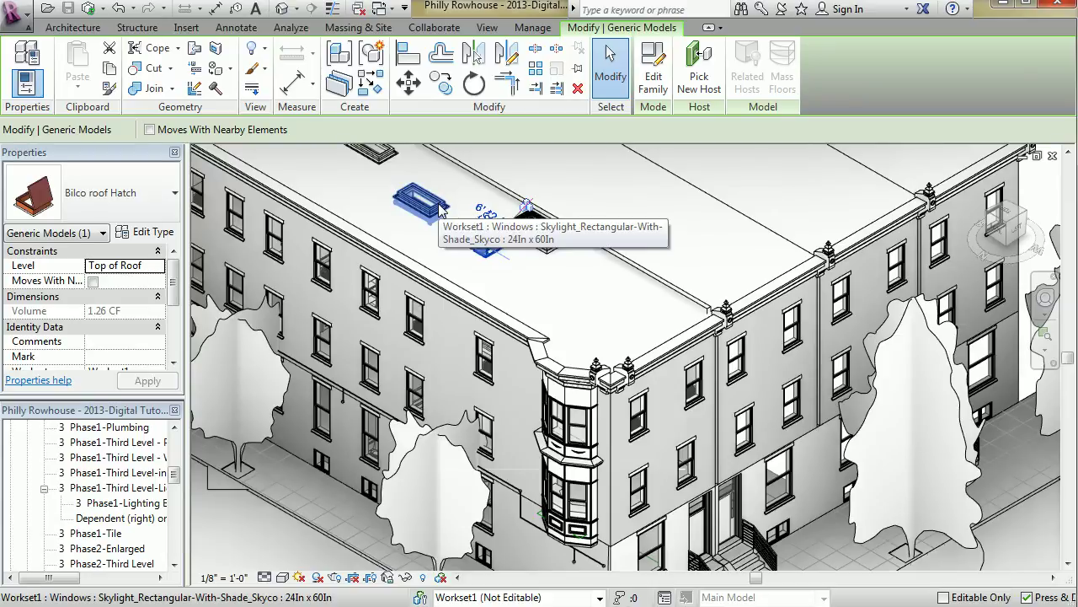
pyautogui.click(135, 28)
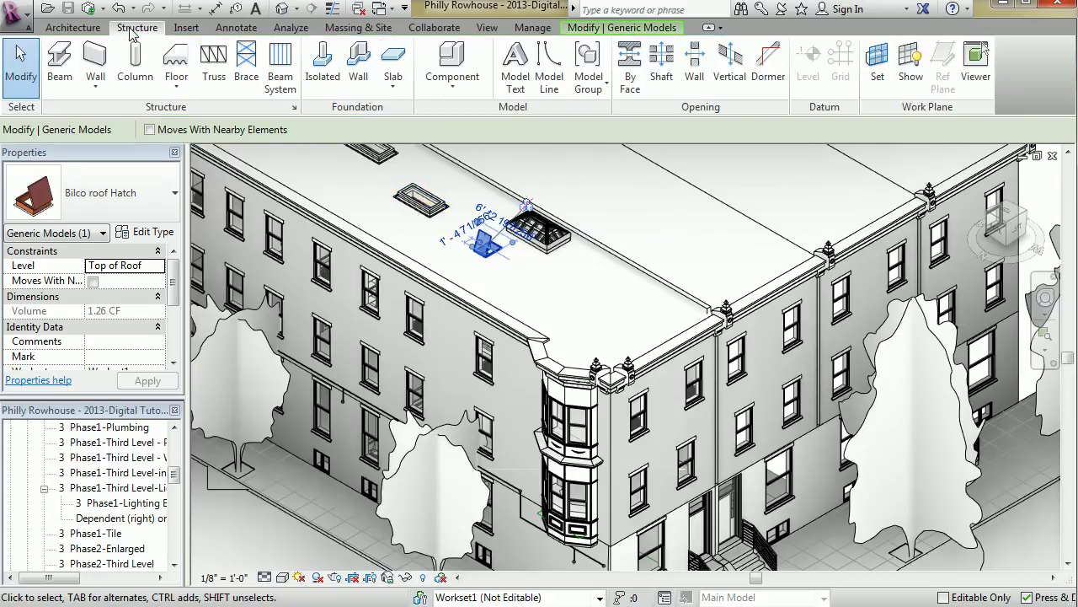
pyautogui.click(52, 57)
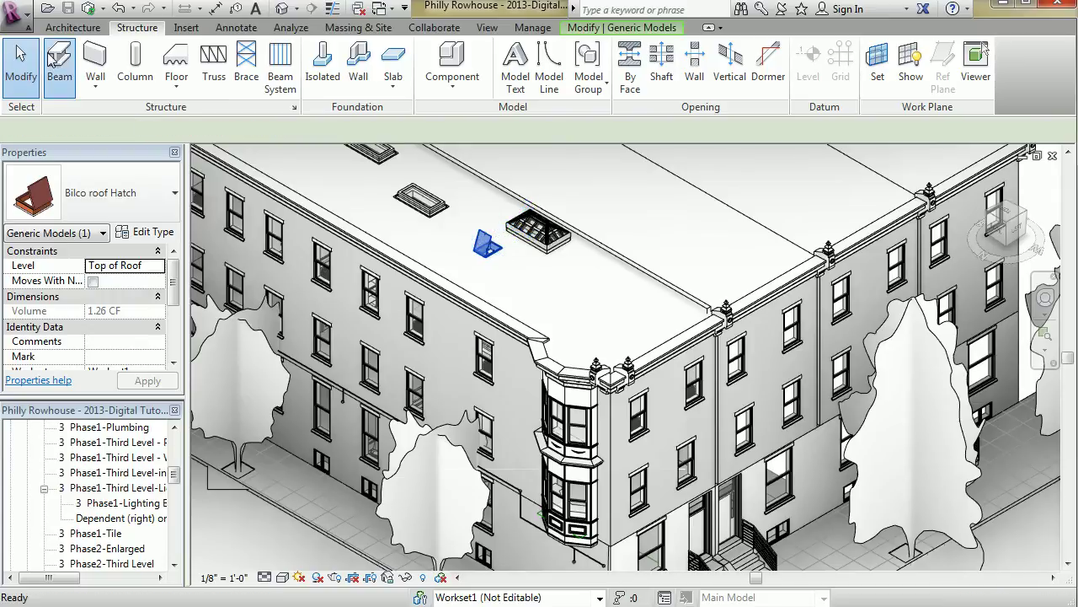
pyautogui.click(176, 199)
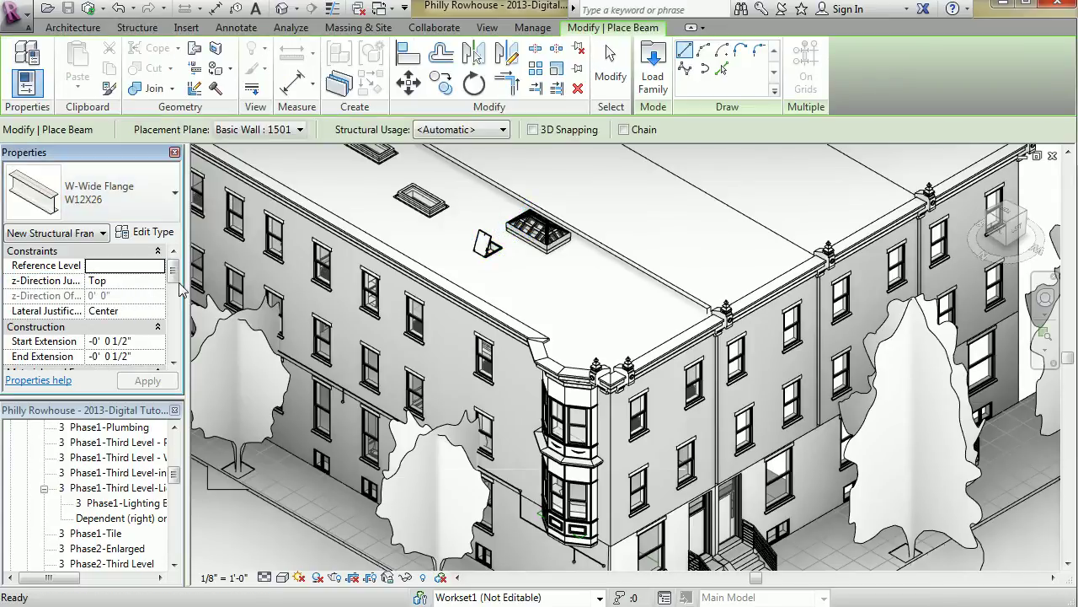
pyautogui.moveTo(174, 268)
pyautogui.mouseDown()
pyautogui.moveTo(178, 363)
pyautogui.moveTo(174, 268)
pyautogui.mouseUp()
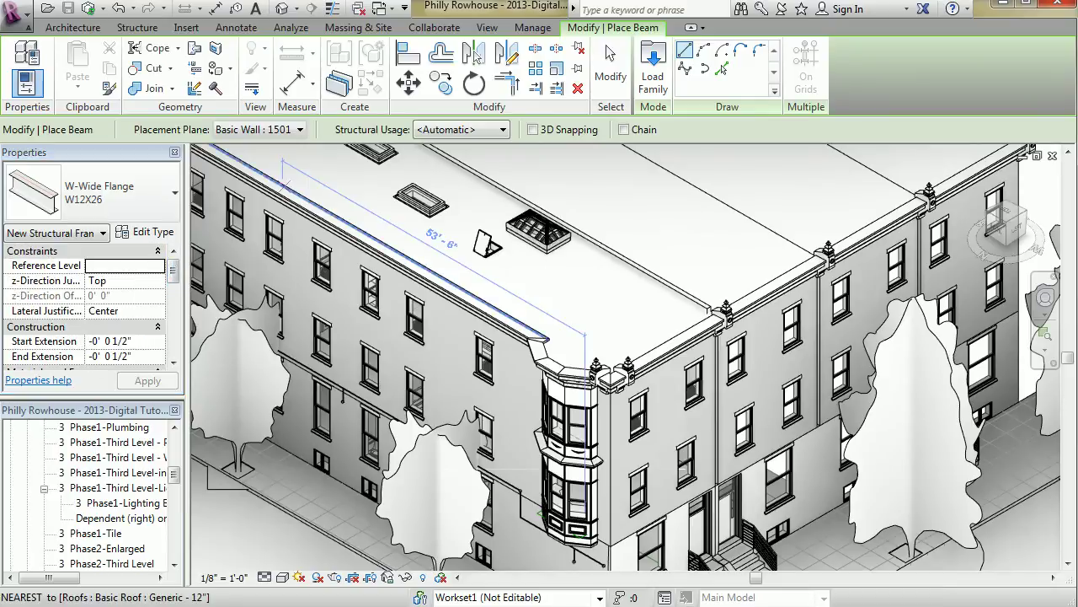
pyautogui.press('Escape')
pyautogui.press('Escape')
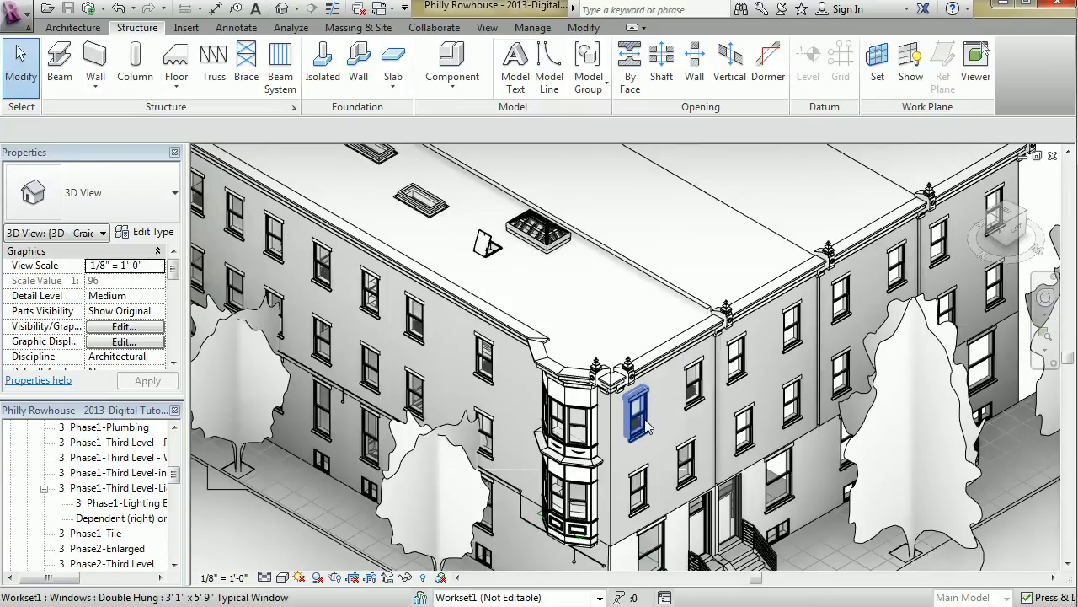
# Change the window beside the bay window to Double Hung 24" x 24" via the type selector.
pyautogui.click(632, 435)
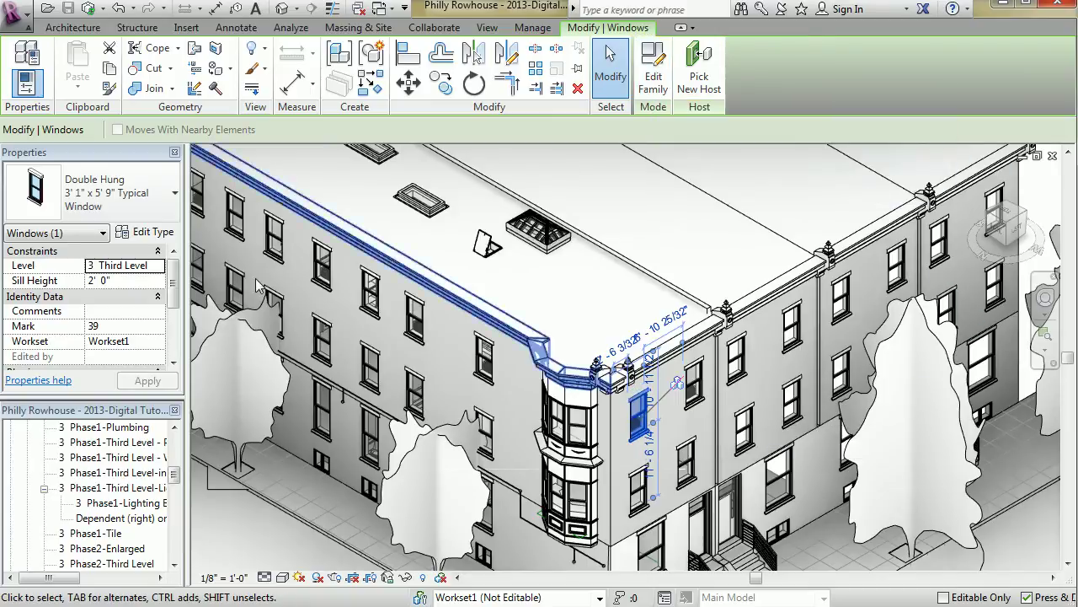
pyautogui.click(172, 196)
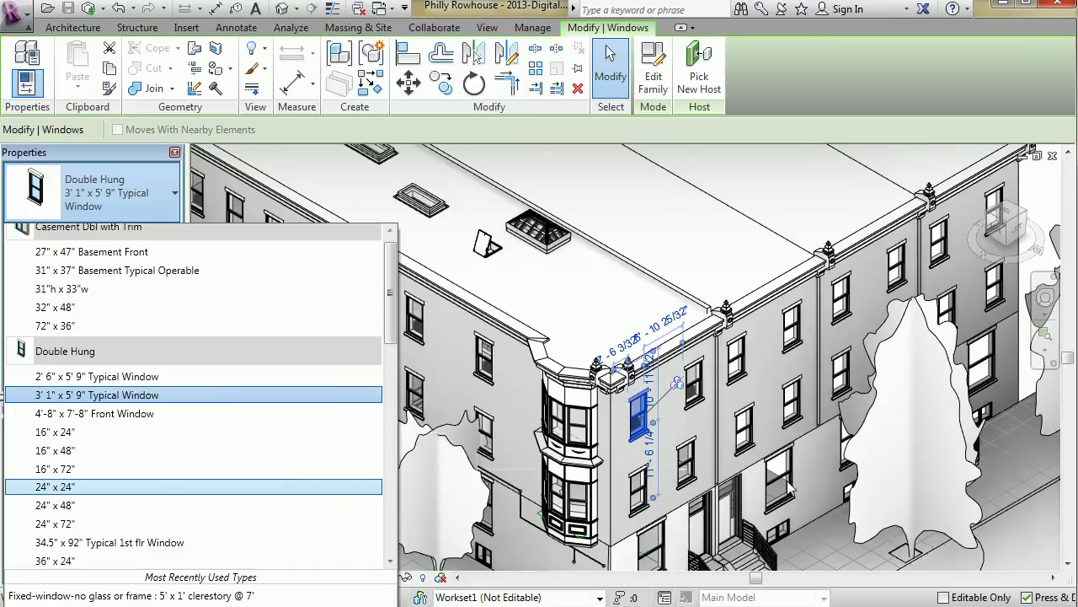
pyautogui.click(638, 428)
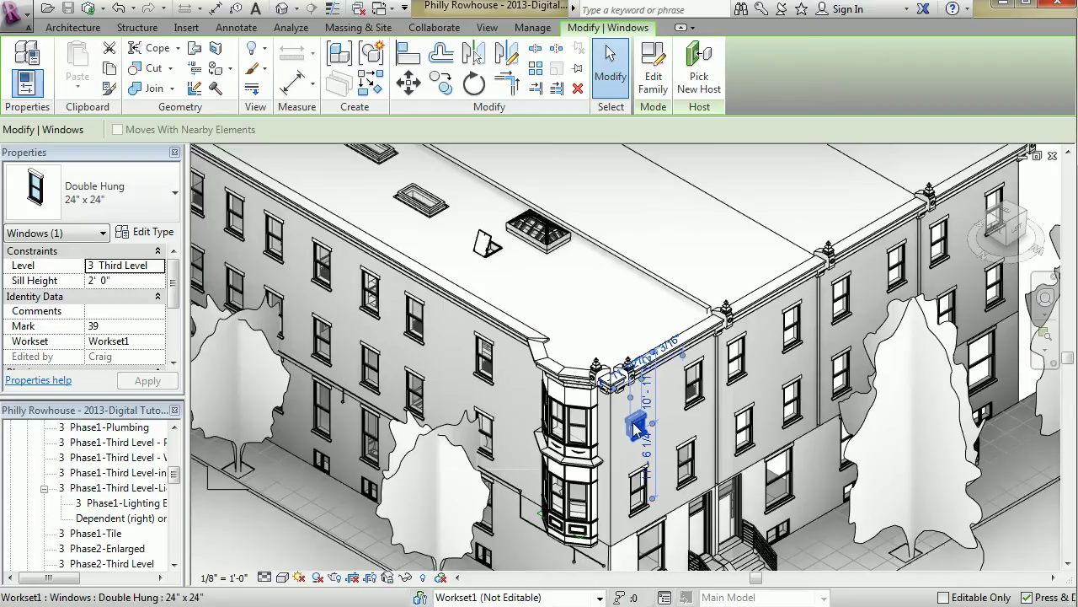
# Undo the window type change so the third-level window returns to 24" x 24".
pyautogui.click(119, 10)
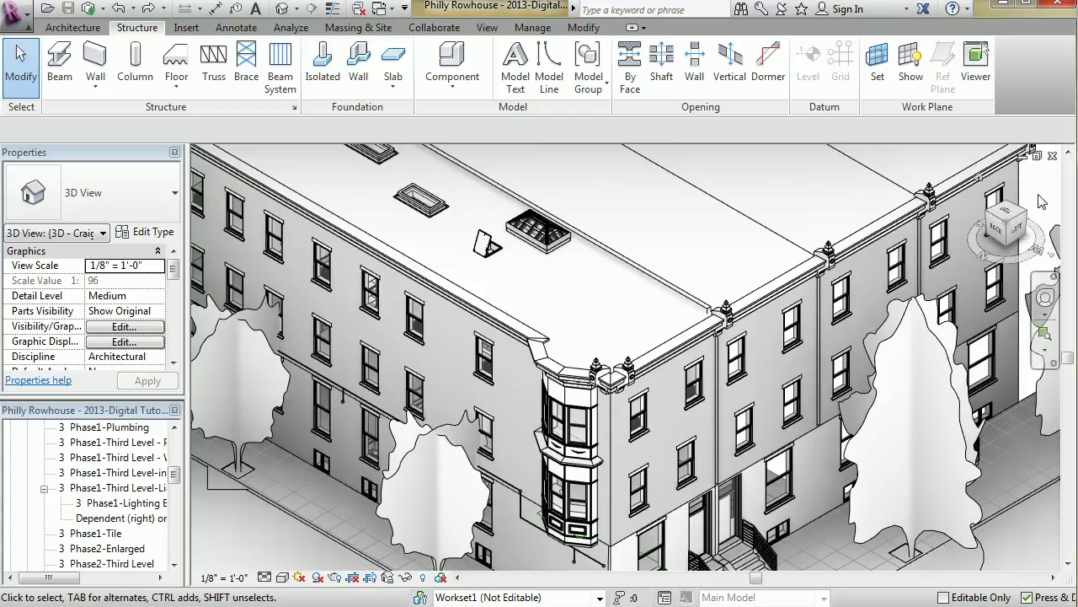
# Orbit to corner and back viewpoints with zooming and panning, then return to the Home view.
pyautogui.click(1027, 217)
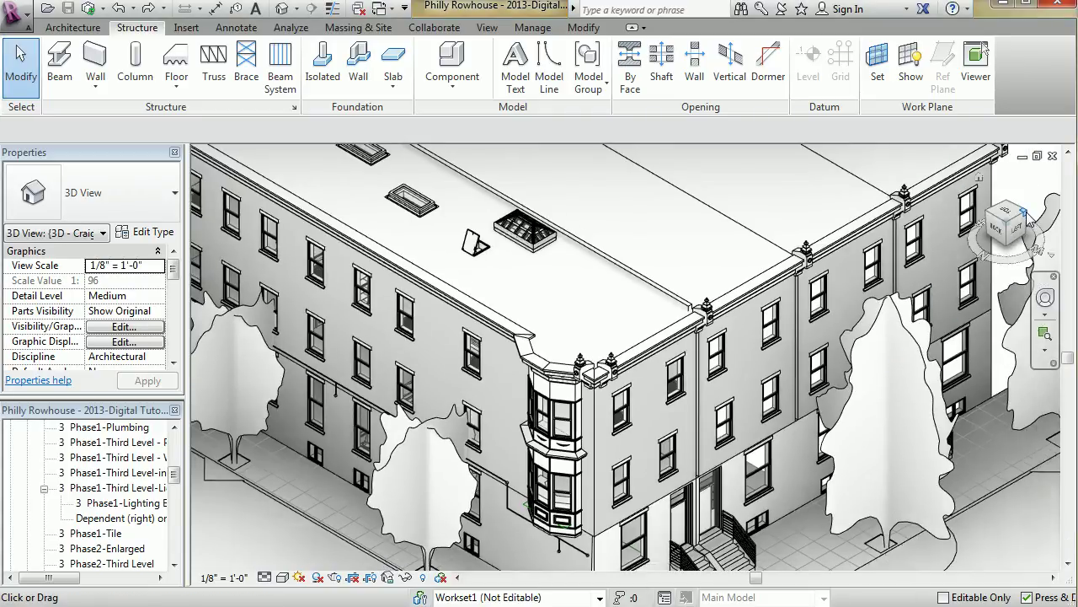
pyautogui.scroll(6, 617, 400)
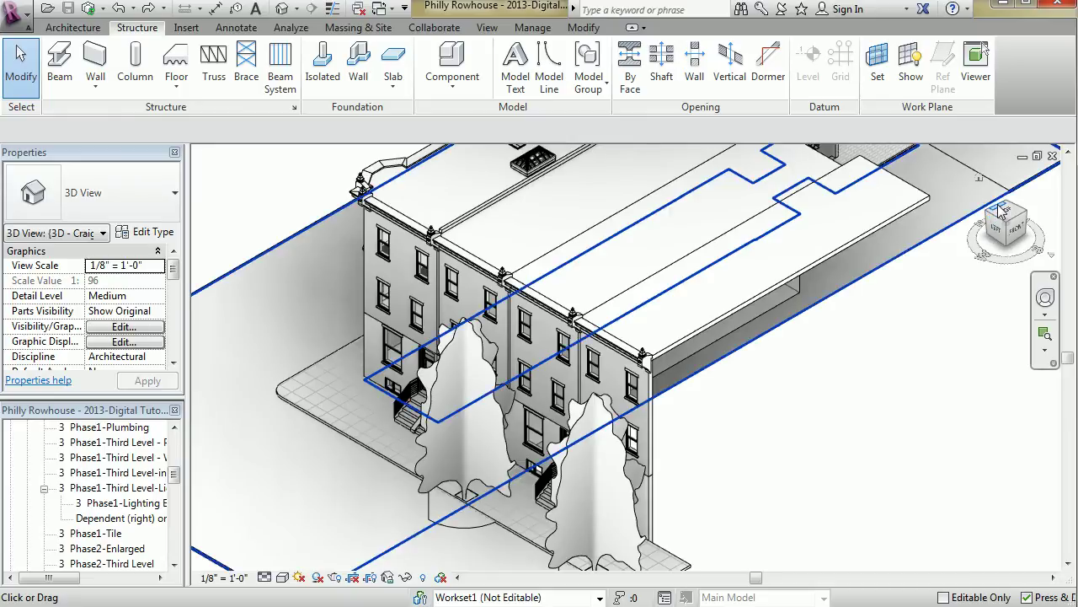
pyautogui.click(997, 204)
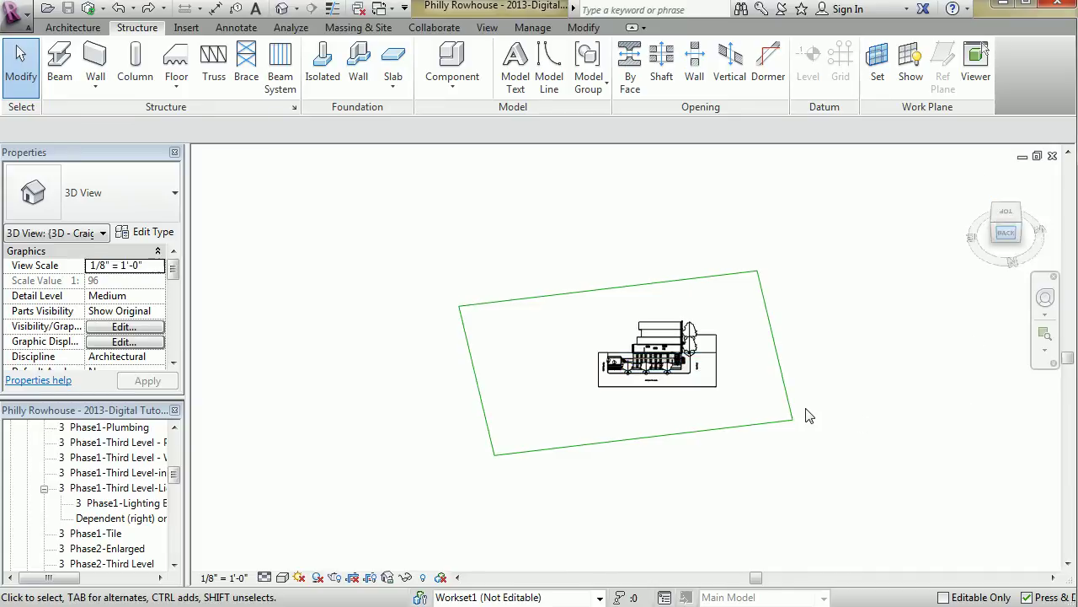
pyautogui.scroll(8, 704, 395)
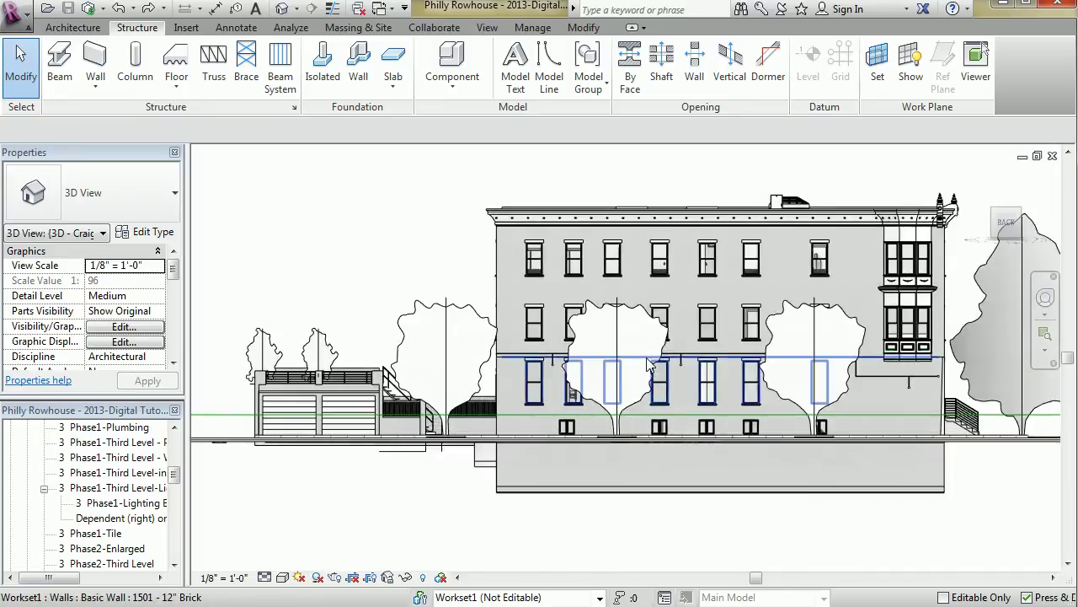
pyautogui.moveTo(647, 363); pyautogui.dragTo(559, 372, button='middle')
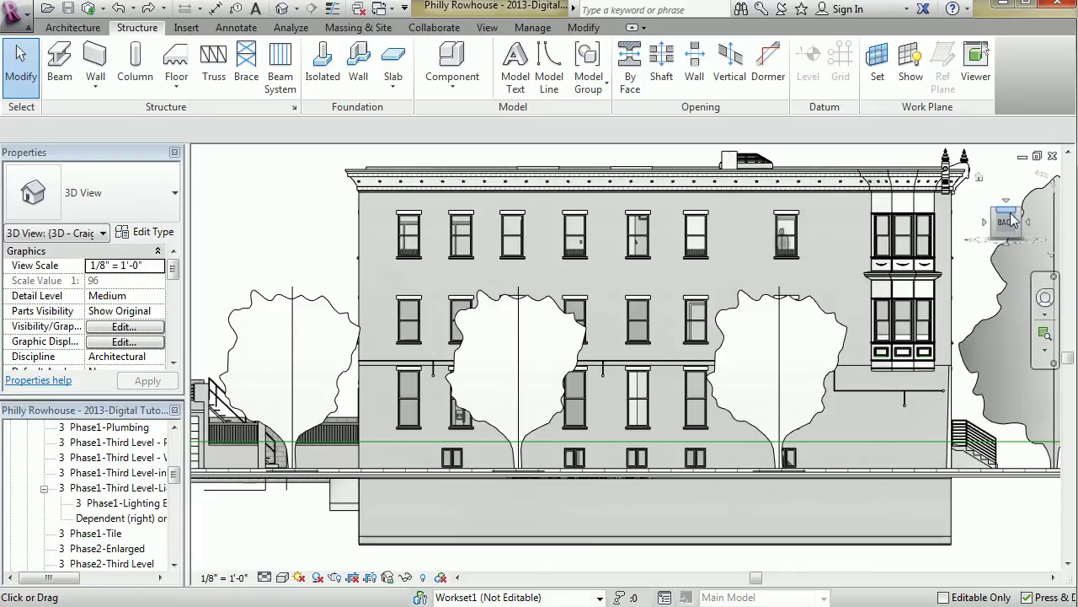
pyautogui.moveTo(983, 189)
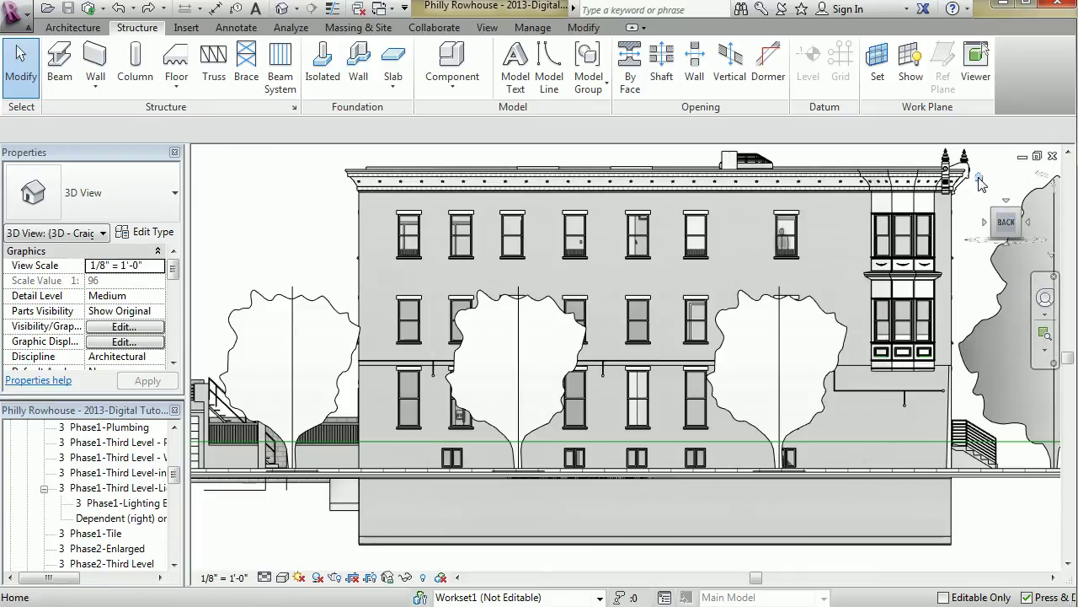
pyautogui.click(980, 178)
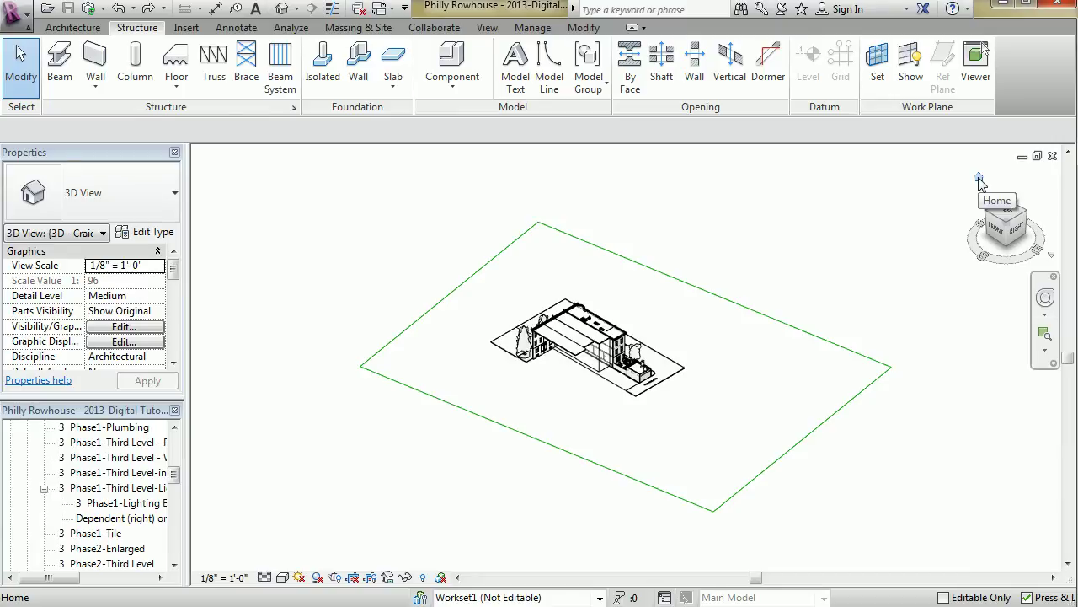
# Orient the 3D view to Floor Plan: 3 Phase1 New-color plan from the ViewCube menu.
pyautogui.rightClick(1004, 222)
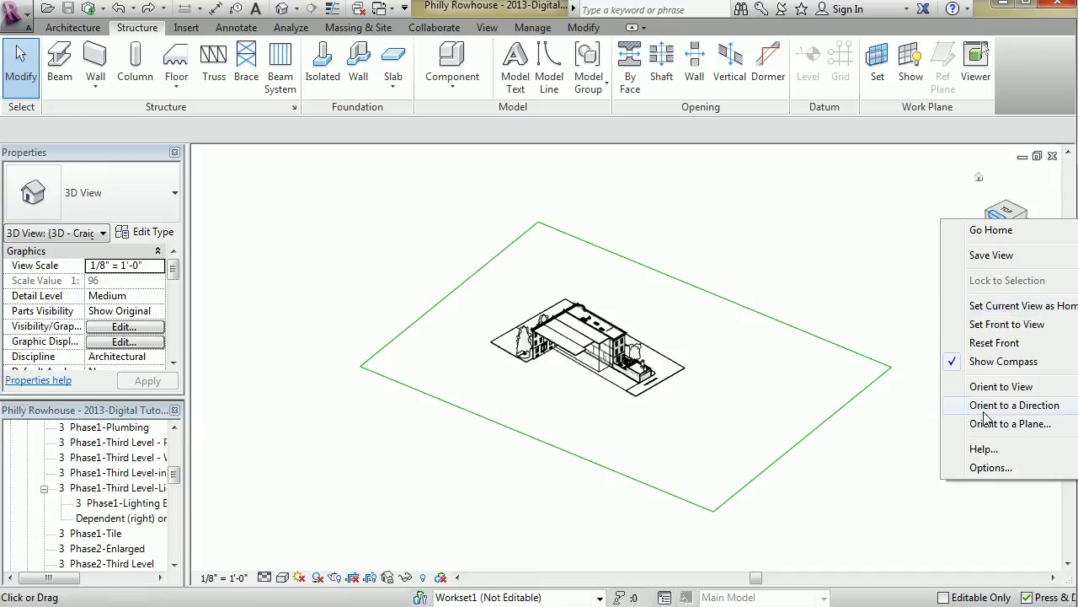
pyautogui.moveTo(1008, 386)
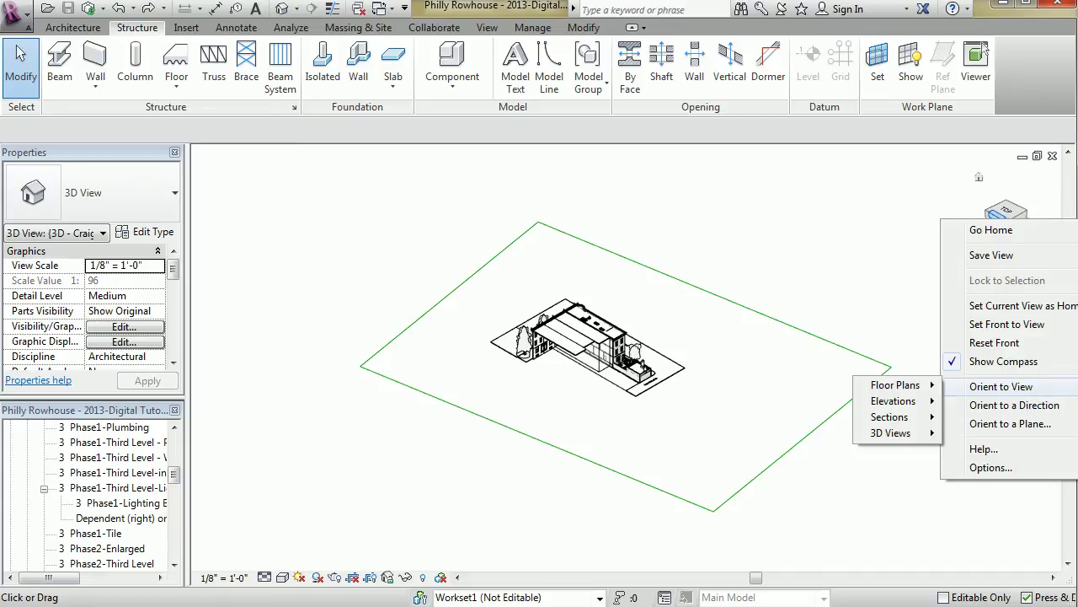
pyautogui.moveTo(895, 385)
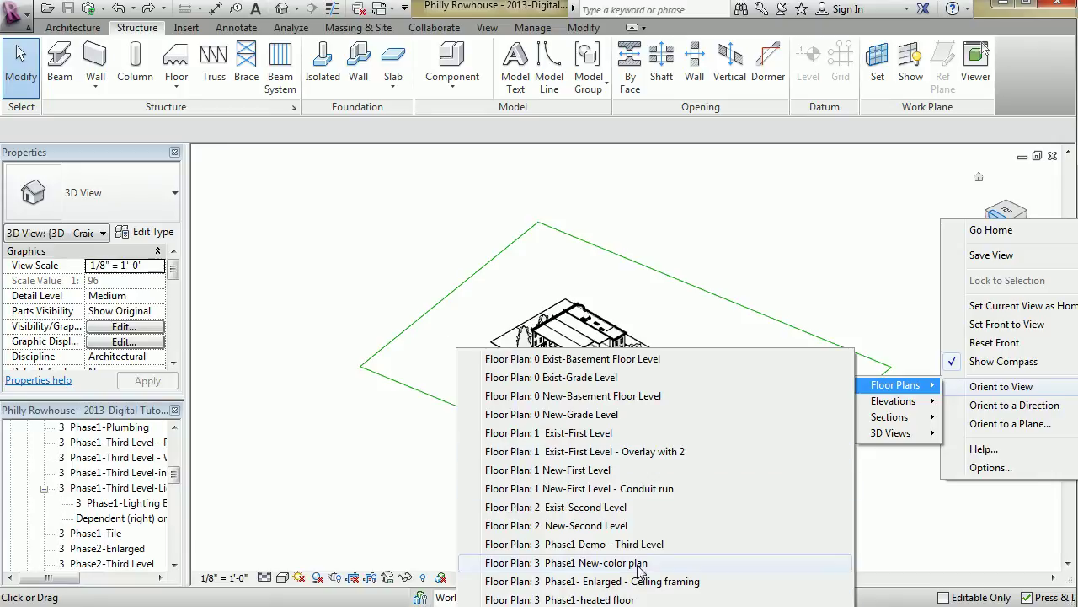
pyautogui.click(581, 526)
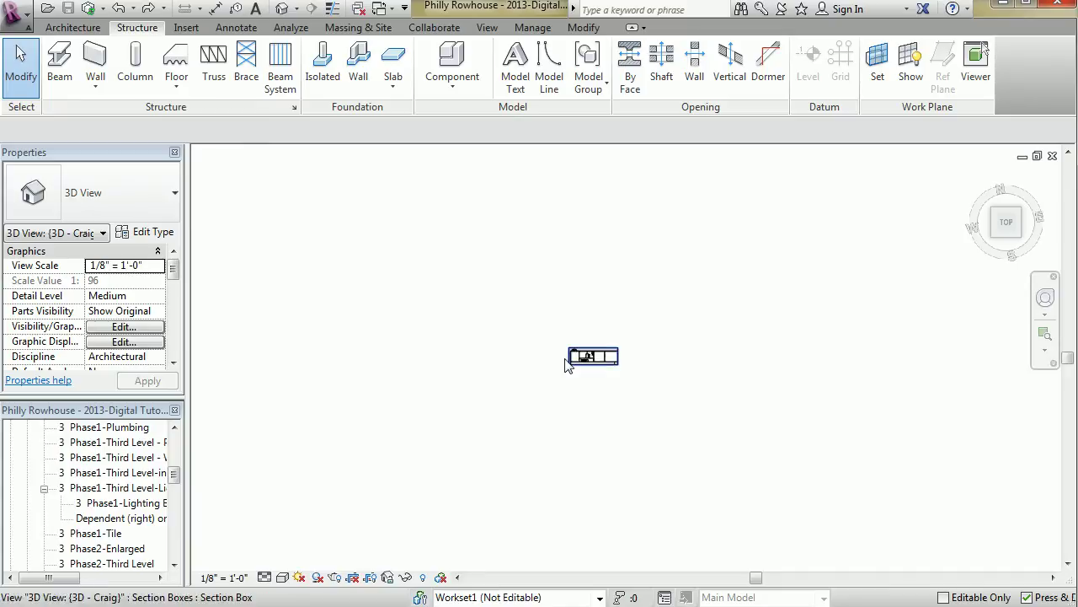
# Orbit to tilted and near-front views, select a double-hung window, then orbit to a new isometric angle.
pyautogui.keyDown('shift'); pyautogui.moveTo(699, 527); pyautogui.dragTo(930, 472, button='middle'); pyautogui.keyUp('shift')
pyautogui.moveTo(674, 460); pyautogui.dragTo(659, 328, button='middle')
pyautogui.scroll(3, 659, 329)
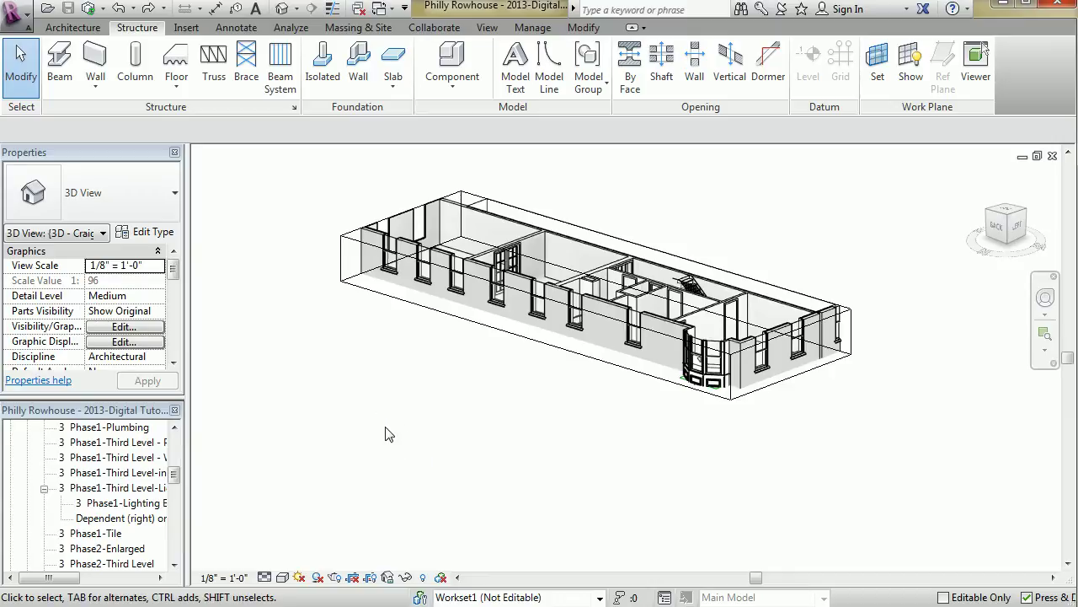
pyautogui.moveTo(363, 439)
pyautogui.keyDown('shift'); pyautogui.mouseDown(button='middle')
pyautogui.moveTo(354, 440)
pyautogui.moveTo(447, 470)
pyautogui.moveTo(375, 451)
pyautogui.mouseUp(button='middle'); pyautogui.keyUp('shift')
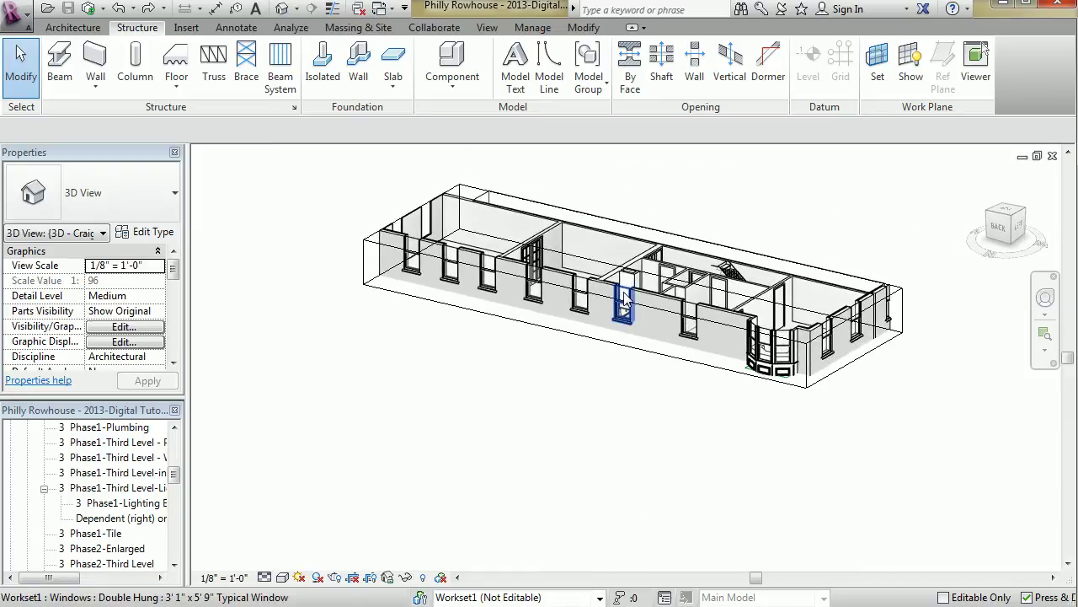
pyautogui.click(625, 300)
pyautogui.keyDown('shift'); pyautogui.moveTo(778, 423); pyautogui.dragTo(792, 462, button='middle'); pyautogui.keyUp('shift')
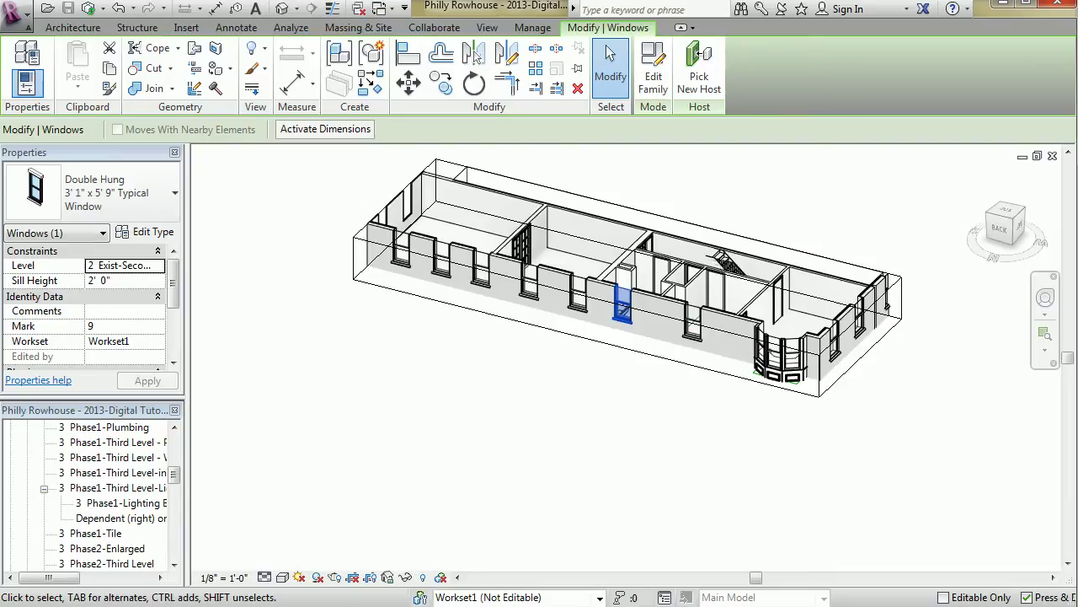
# Bring up the Full Navigation Wheel, look around, rewind to an earlier view, and try Walk.
pyautogui.click(1052, 357)
pyautogui.click(1045, 297)
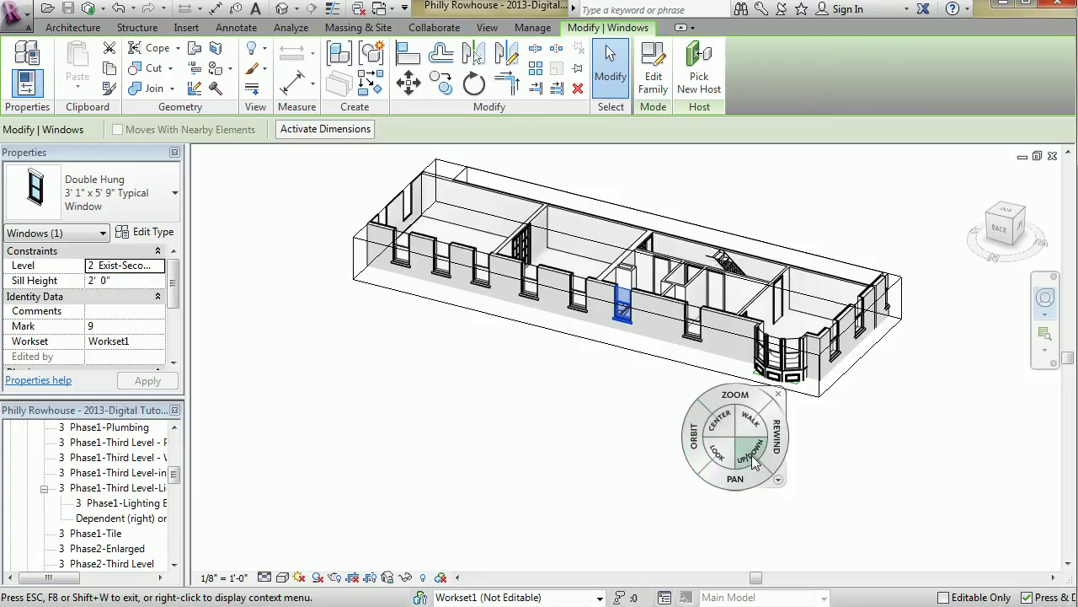
pyautogui.moveTo(714, 451)
pyautogui.mouseDown()
pyautogui.moveTo(702, 413)
pyautogui.moveTo(722, 413)
pyautogui.moveTo(638, 413)
pyautogui.moveTo(710, 438)
pyautogui.moveTo(658, 495)
pyautogui.moveTo(705, 460)
pyautogui.moveTo(729, 458)
pyautogui.moveTo(719, 445)
pyautogui.mouseUp()
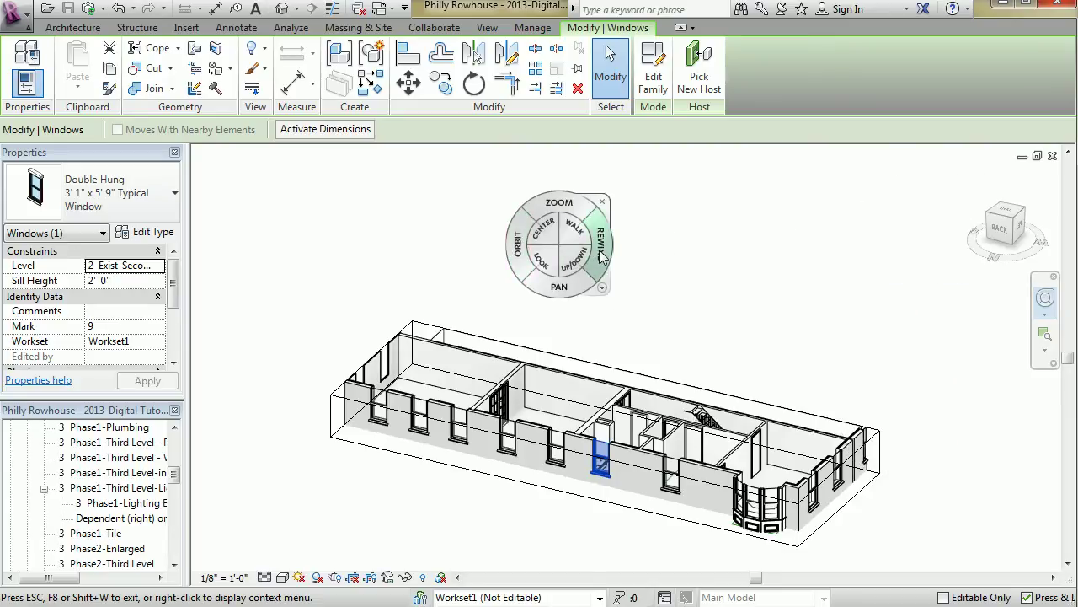
pyautogui.moveTo(602, 256); pyautogui.dragTo(845, 243)
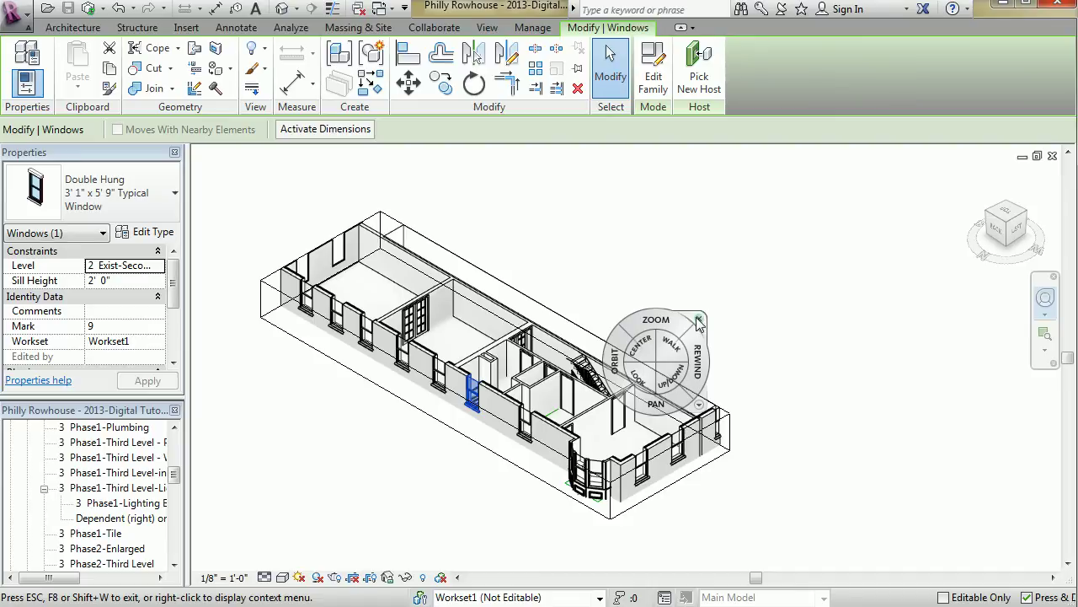
pyautogui.click(672, 357)
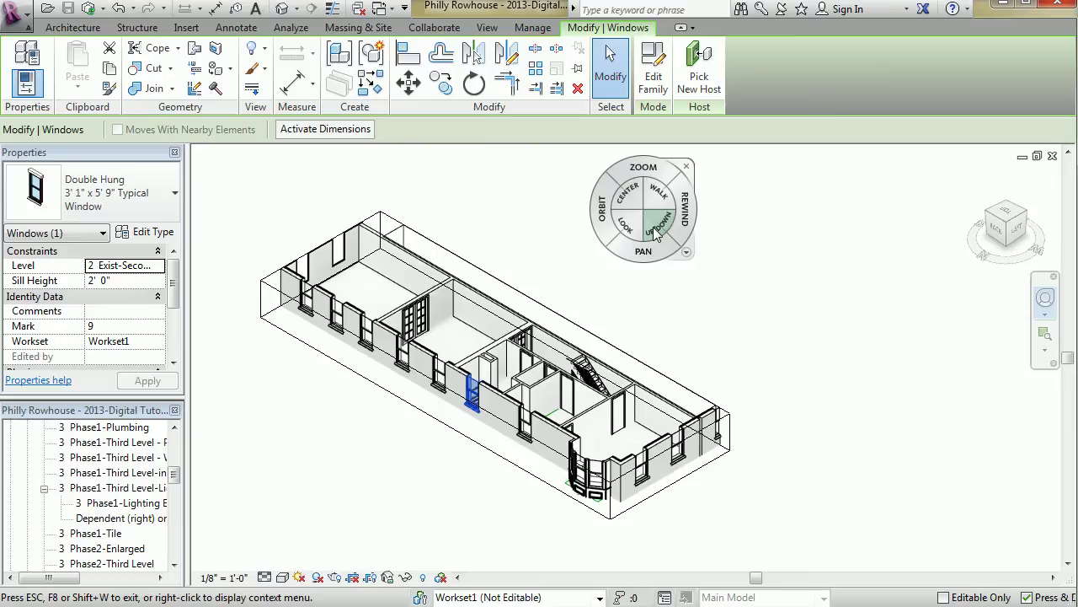
# Close the navigation wheel and deselect the window with Esc.
pyautogui.press('Escape')
pyautogui.press('Escape')
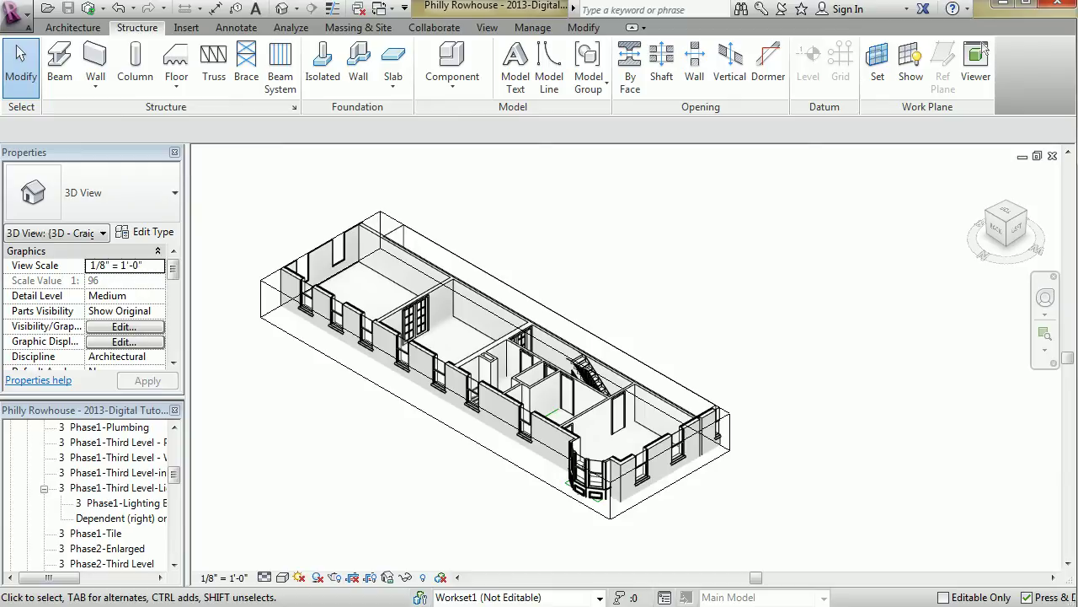
# Tile all open views with WT and zoom each to fit with ZA.
pyautogui.press('w')
pyautogui.press('t')
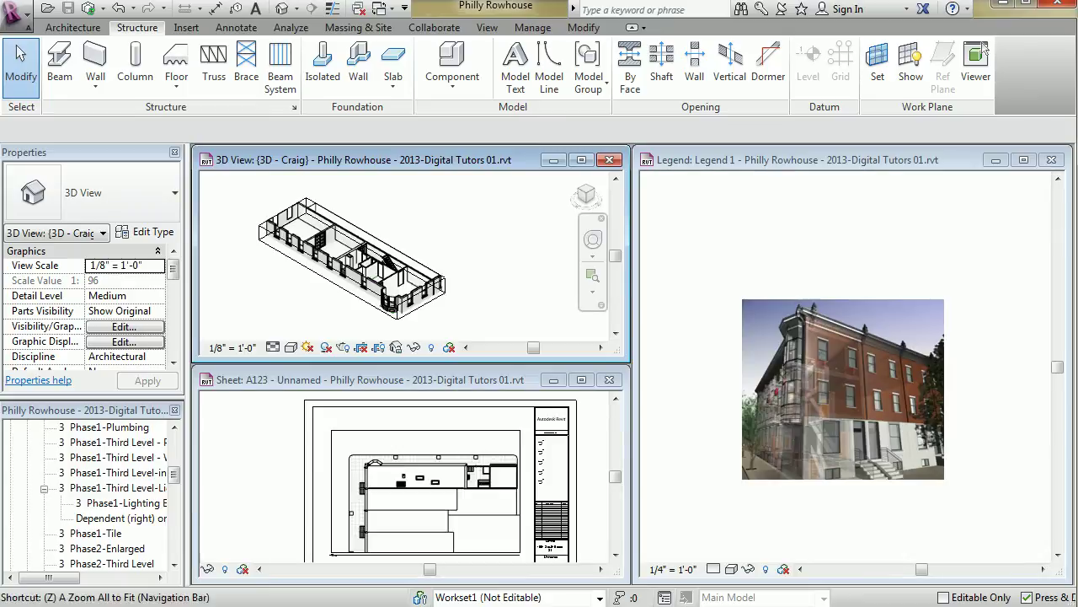
pyautogui.press('z')
pyautogui.press('a')
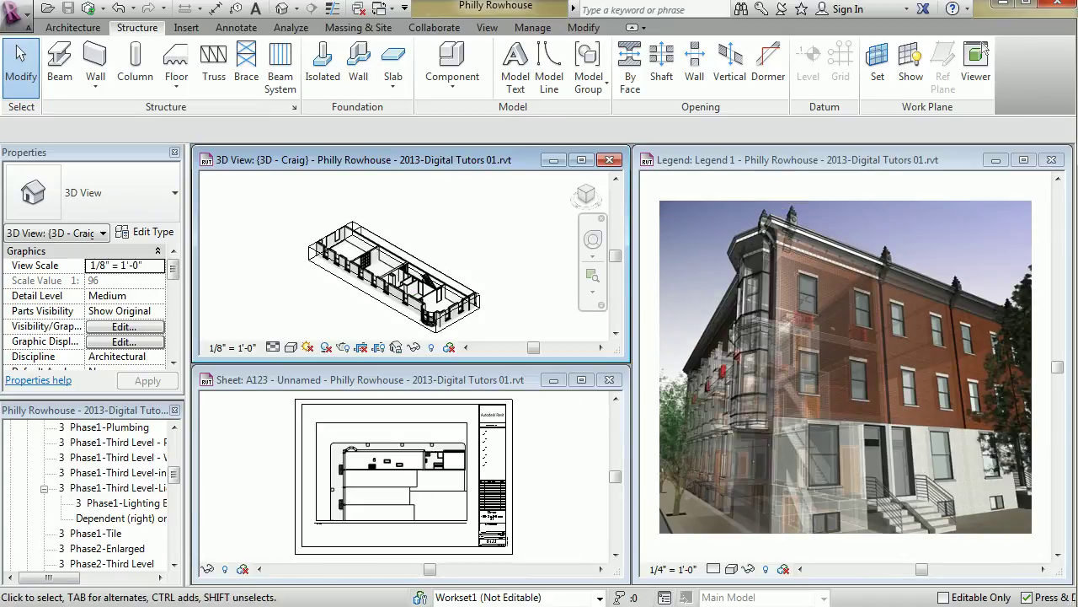
# Activate sheet A123, maximize and minimize the Legend 1 and 3D views, then restore the tiling.
pyautogui.hotkey('ctrl', 'Tab')
pyautogui.hotkey('ctrl', 'Tab')
pyautogui.hotkey('ctrl', 'Tab')
pyautogui.click(1024, 159)
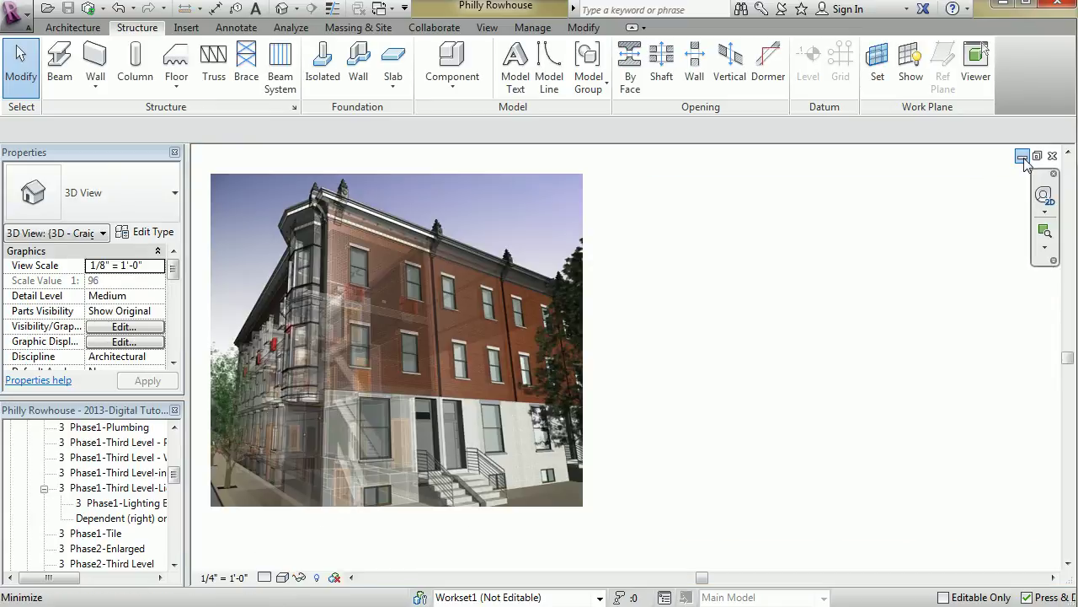
pyautogui.click(1022, 157)
pyautogui.click(1022, 158)
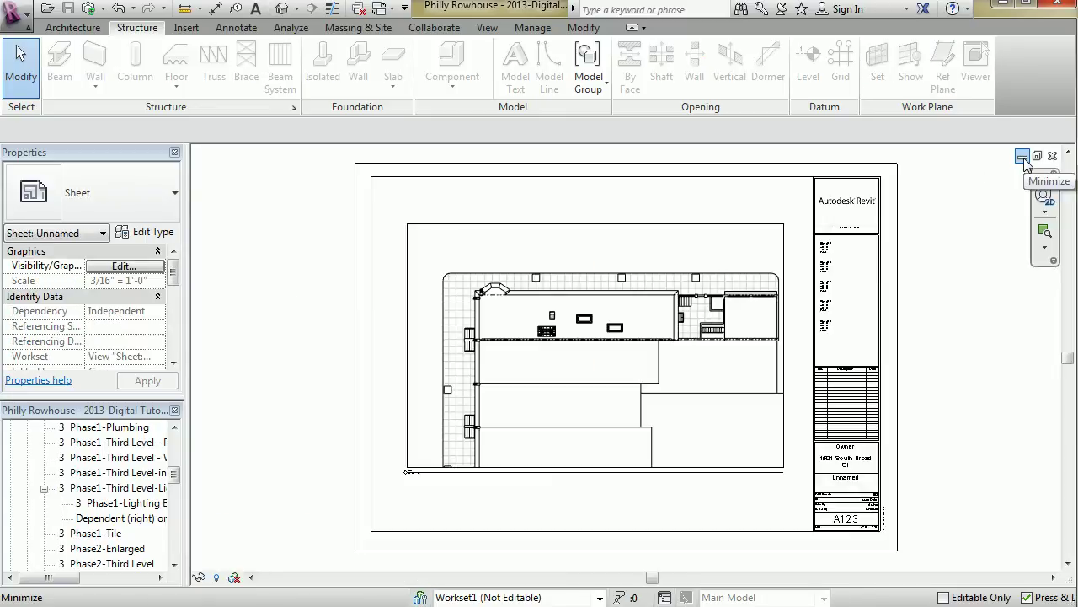
pyautogui.click(1022, 157)
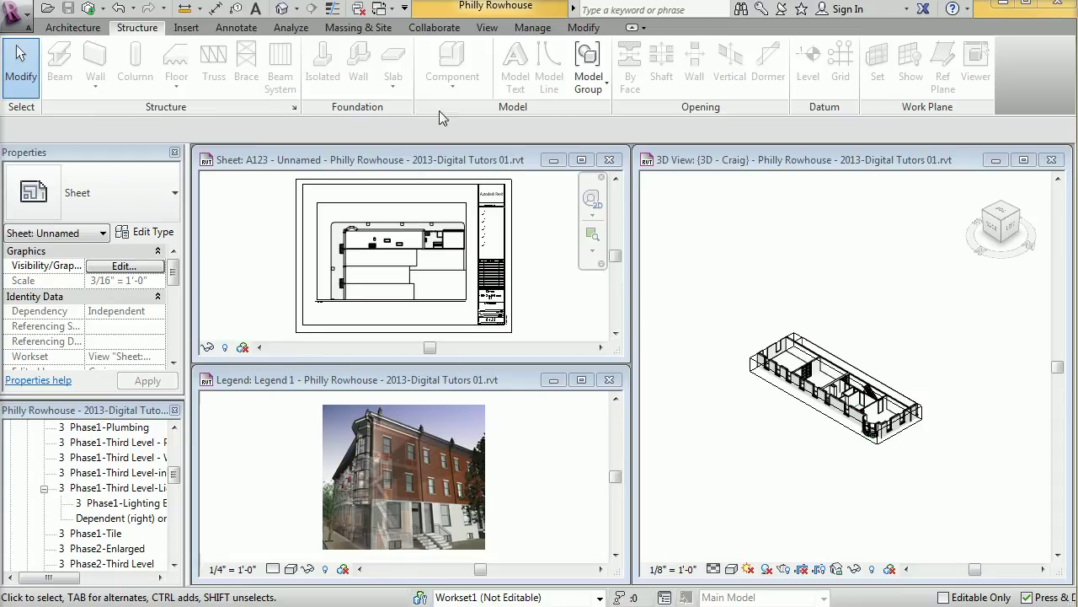
pyautogui.rightClick(590, 58)
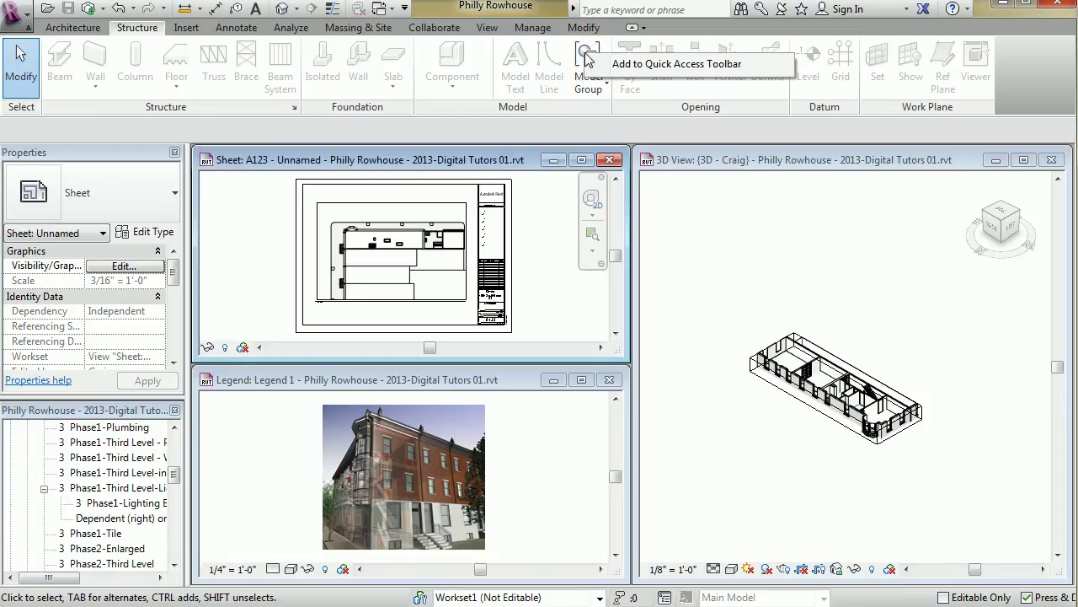
pyautogui.click(725, 65)
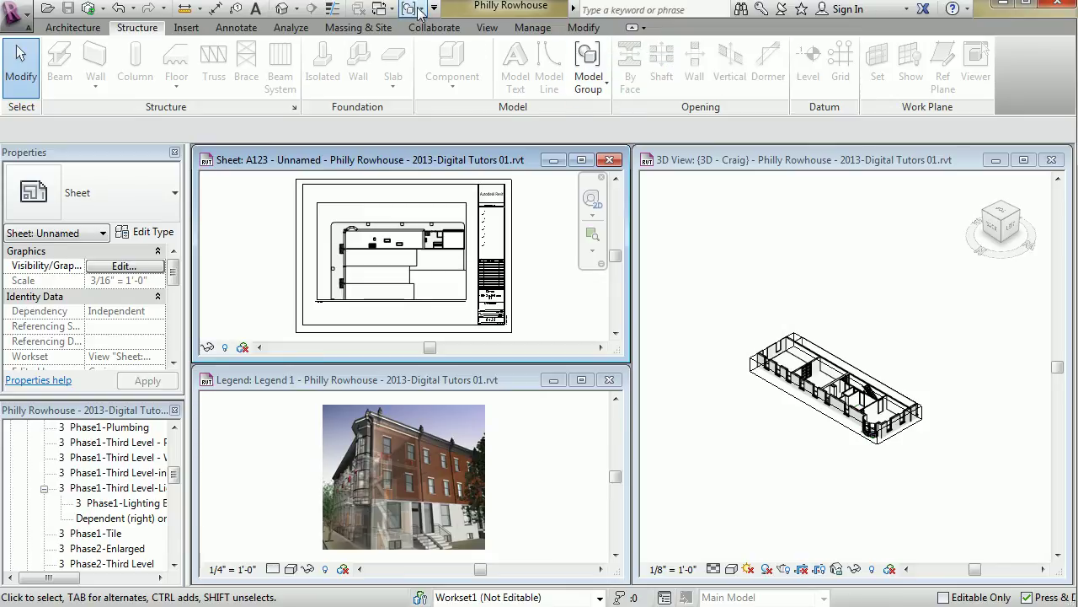
pyautogui.rightClick(418, 12)
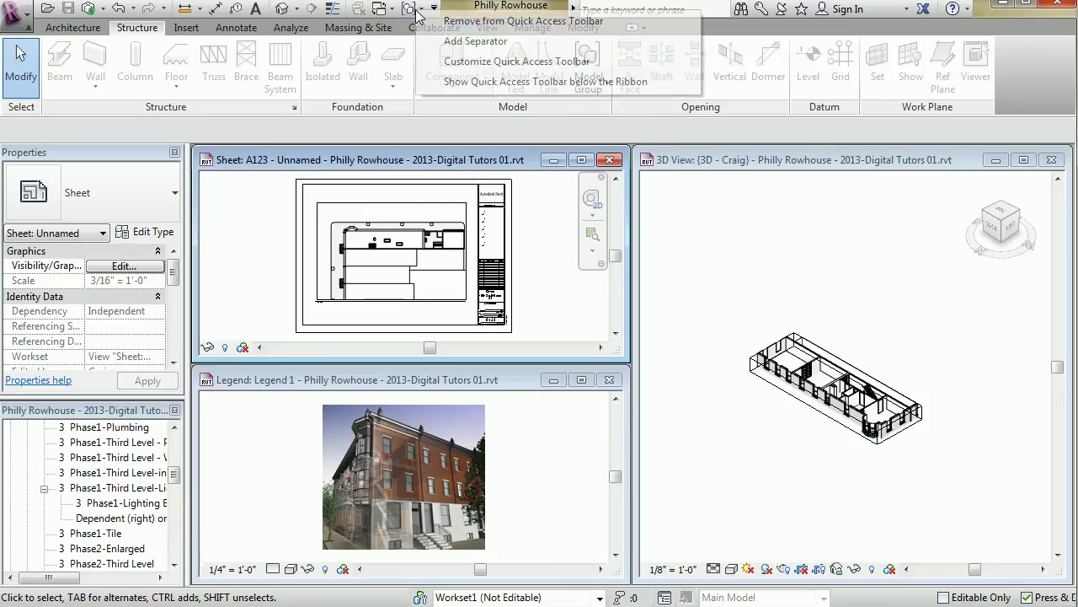
pyautogui.click(481, 23)
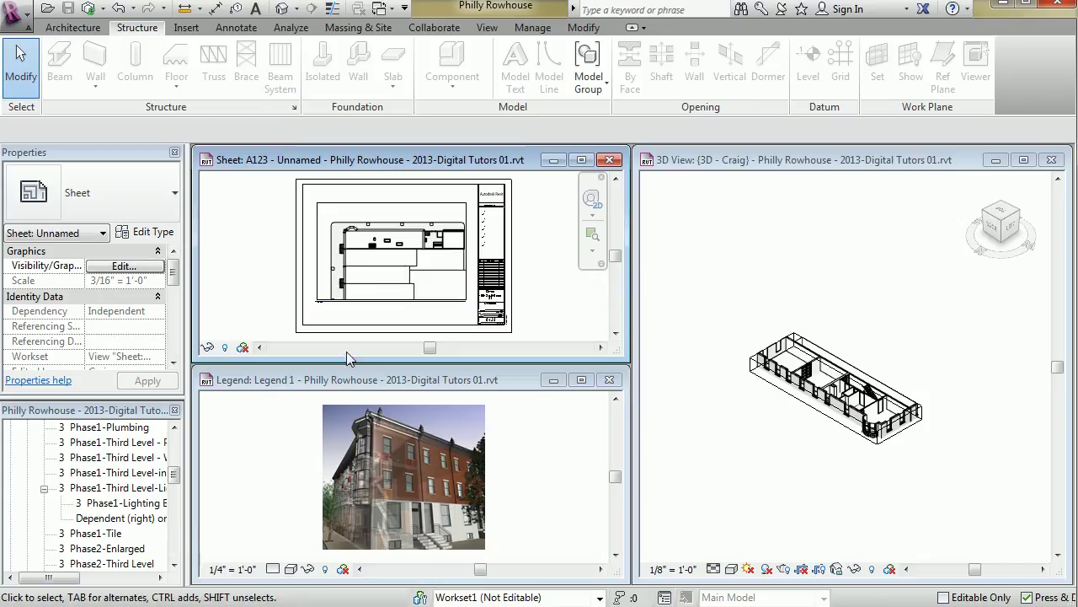
# Show the Architecture tab, activate the sheet A123 viewport, and maximize and zoom the sheet.
pyautogui.click(72, 27)
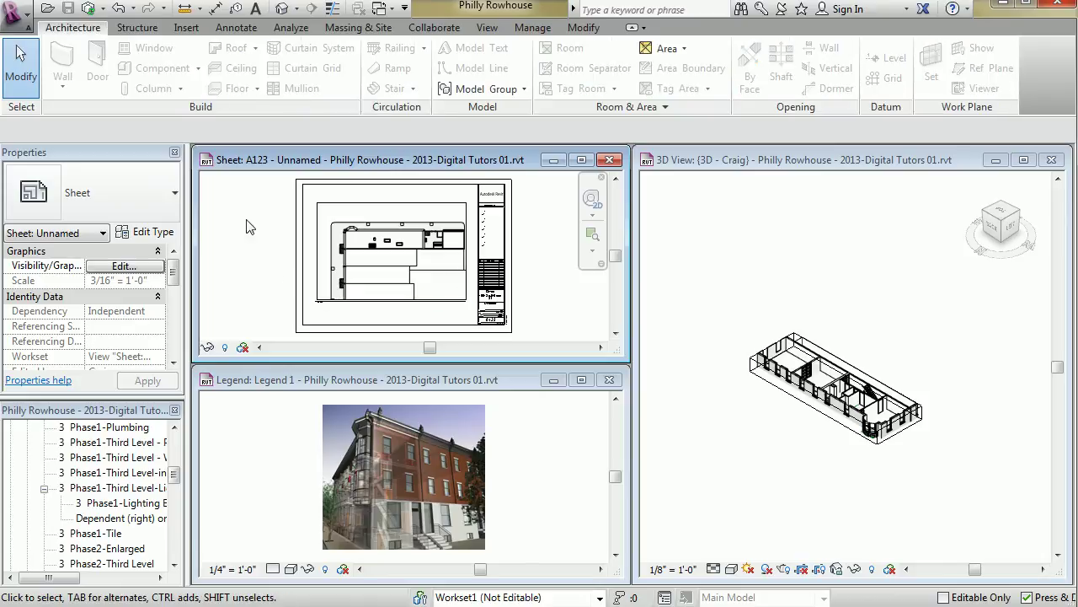
pyautogui.rightClick(389, 258)
pyautogui.click(428, 338)
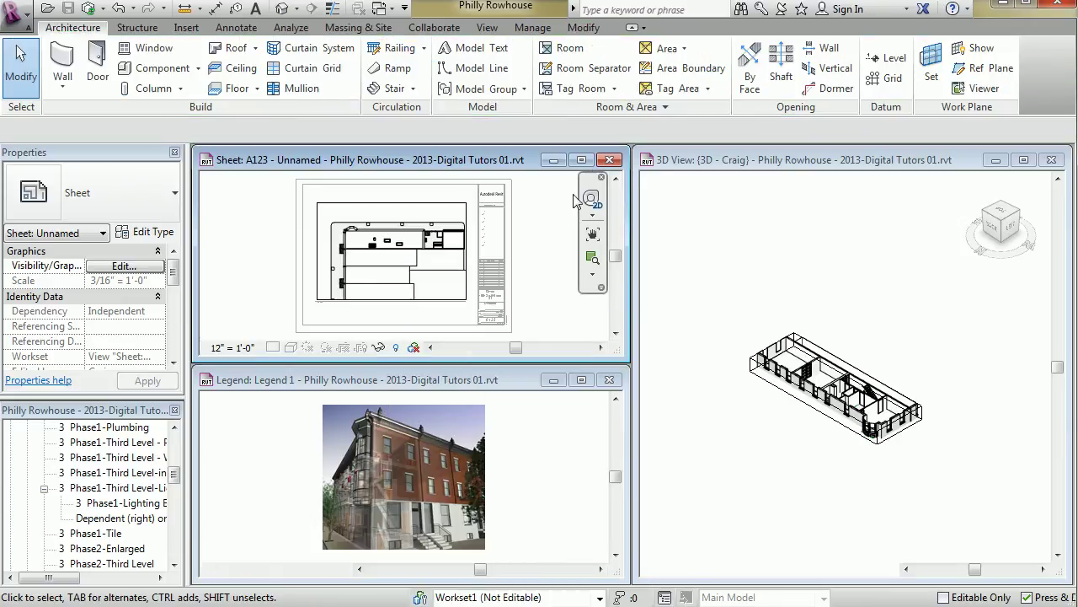
pyautogui.click(582, 160)
pyautogui.scroll(2, 386, 214)
# Draw a wall about 67 feet up the left of the building, joined to a wall across the top.
pyautogui.doubleClick(388, 216)
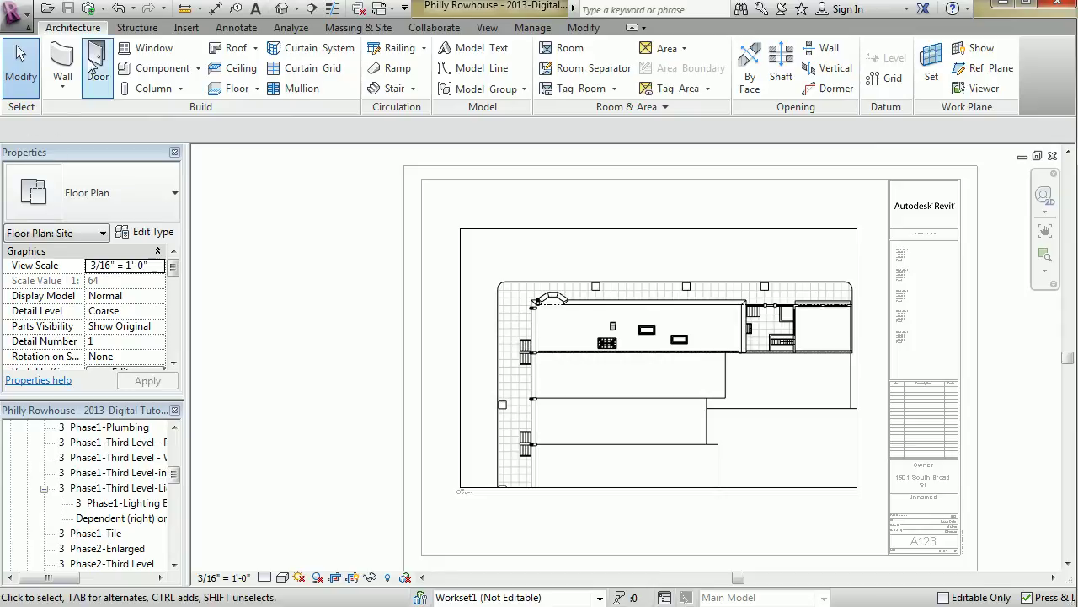
pyautogui.click(74, 65)
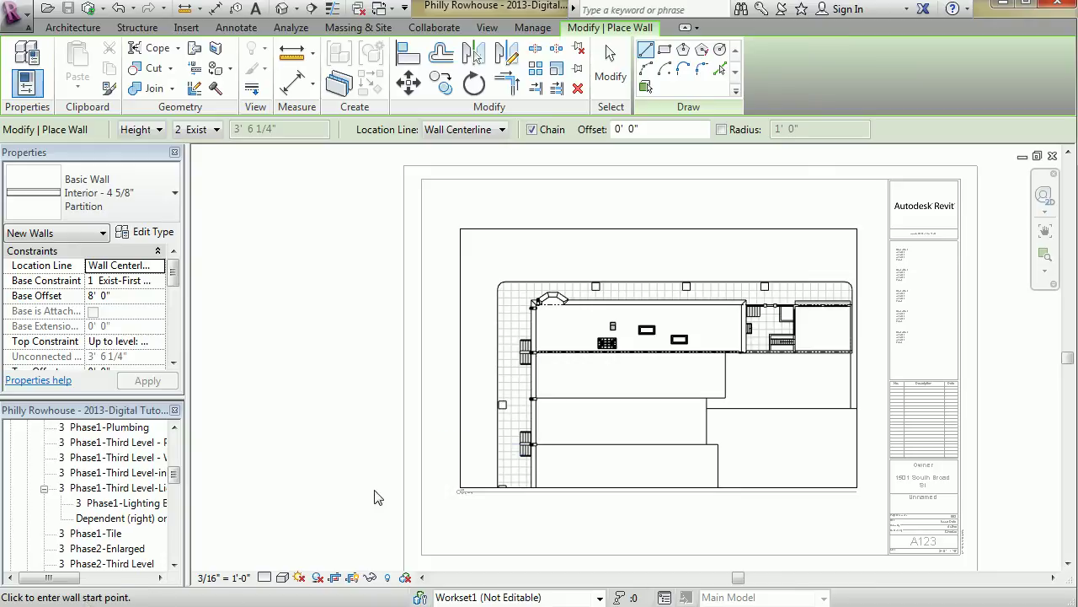
pyautogui.click(484, 432)
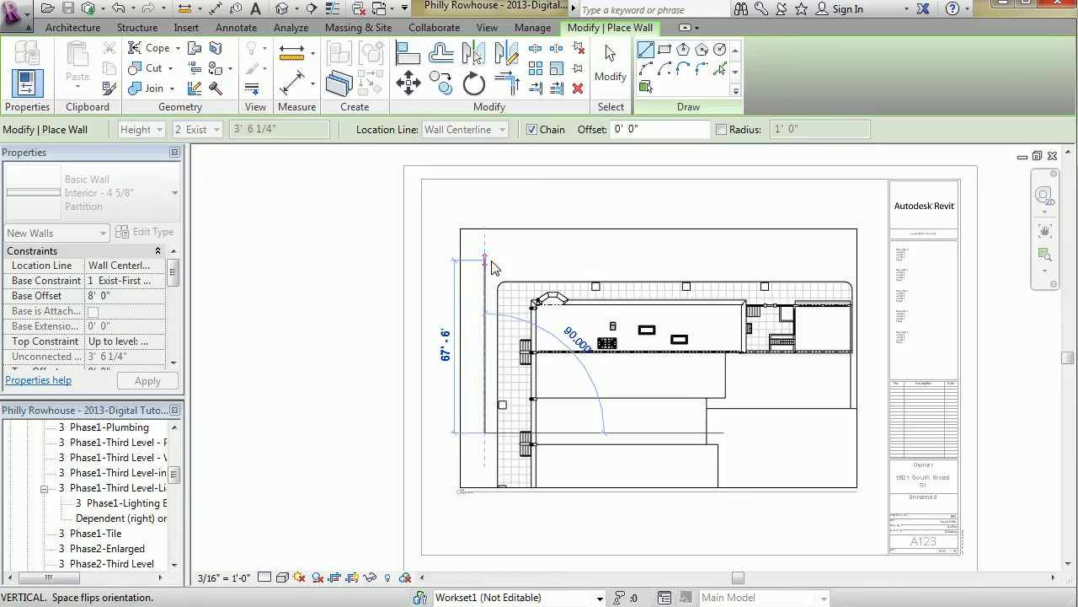
pyautogui.click(493, 266)
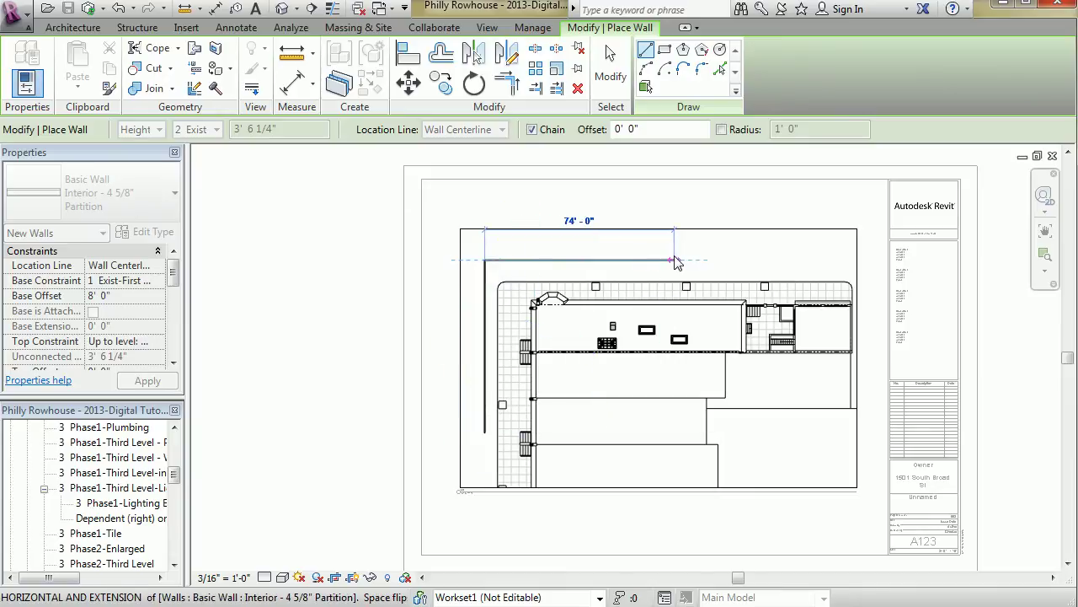
pyautogui.click(734, 252)
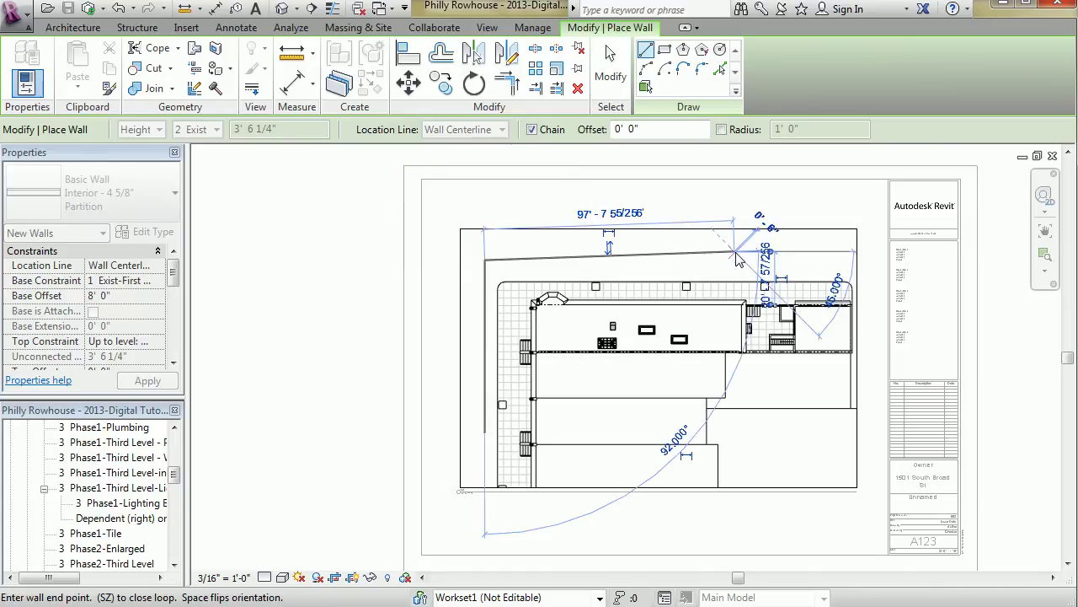
pyautogui.press('Escape')
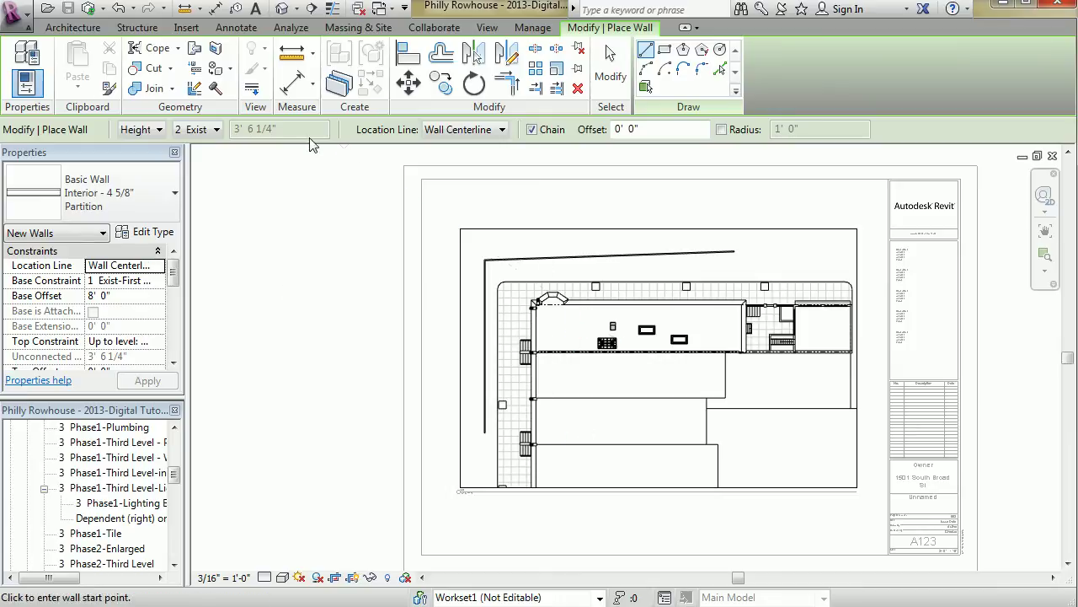
pyautogui.press('Escape')
pyautogui.press('Escape')
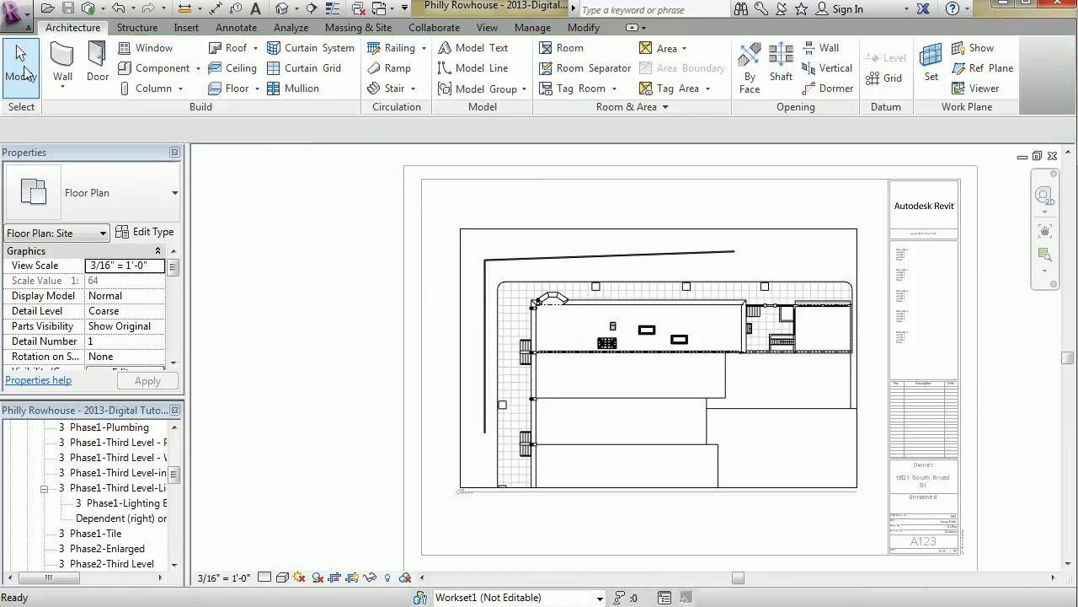